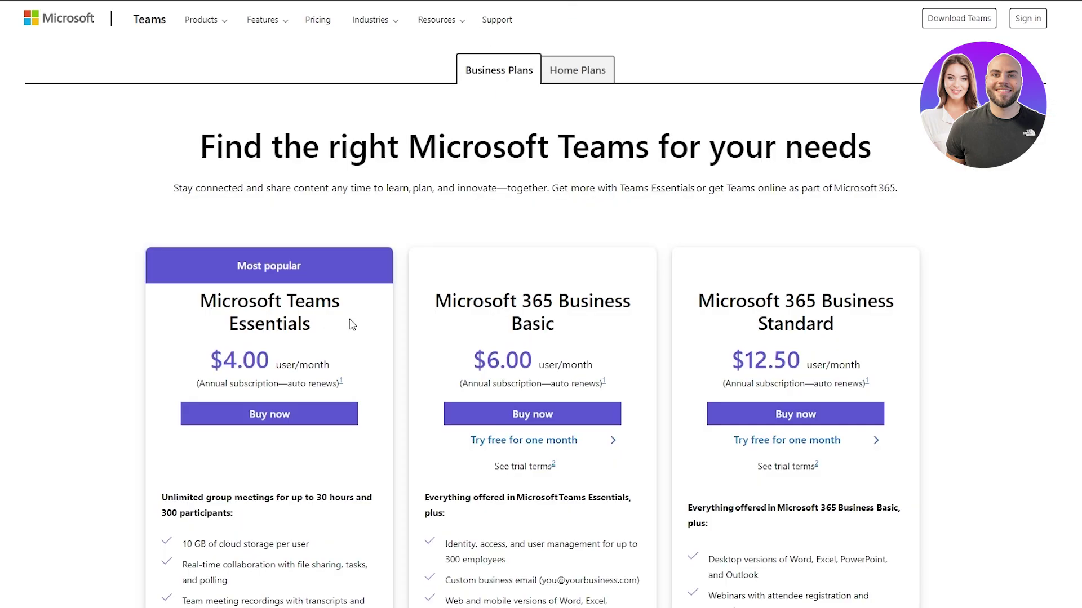
Compare the features and included apps of the Essentials, Business Basic and Business Standard plan cards
scroll(329, 323, "down", 3)
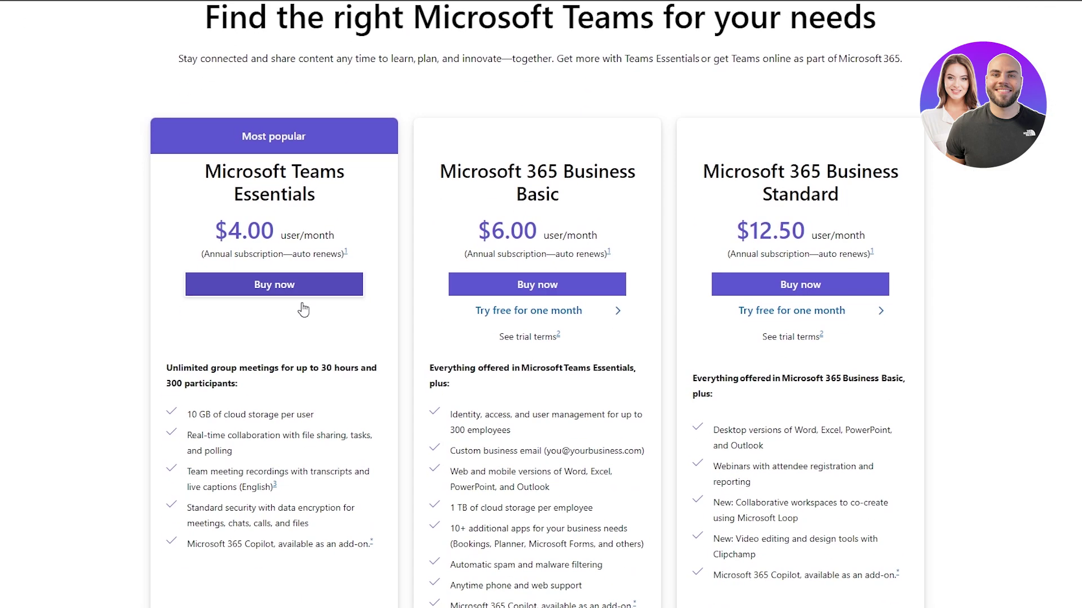
left_click_drag(210, 109, 373, 111)
left_click(131, 142)
scroll(254, 214, "down", 3)
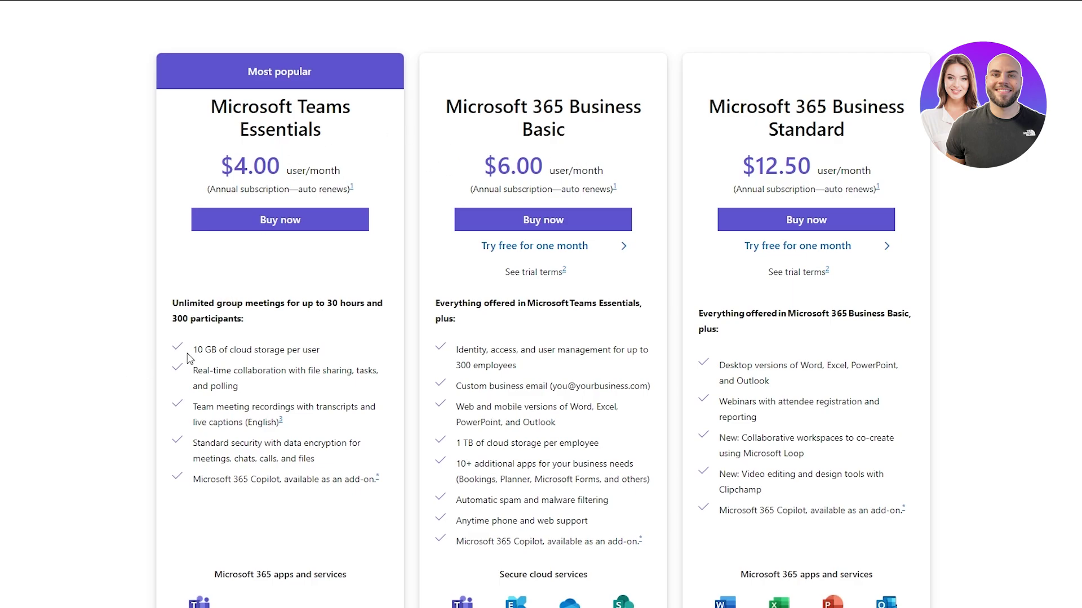
scroll(187, 359, "down", 1)
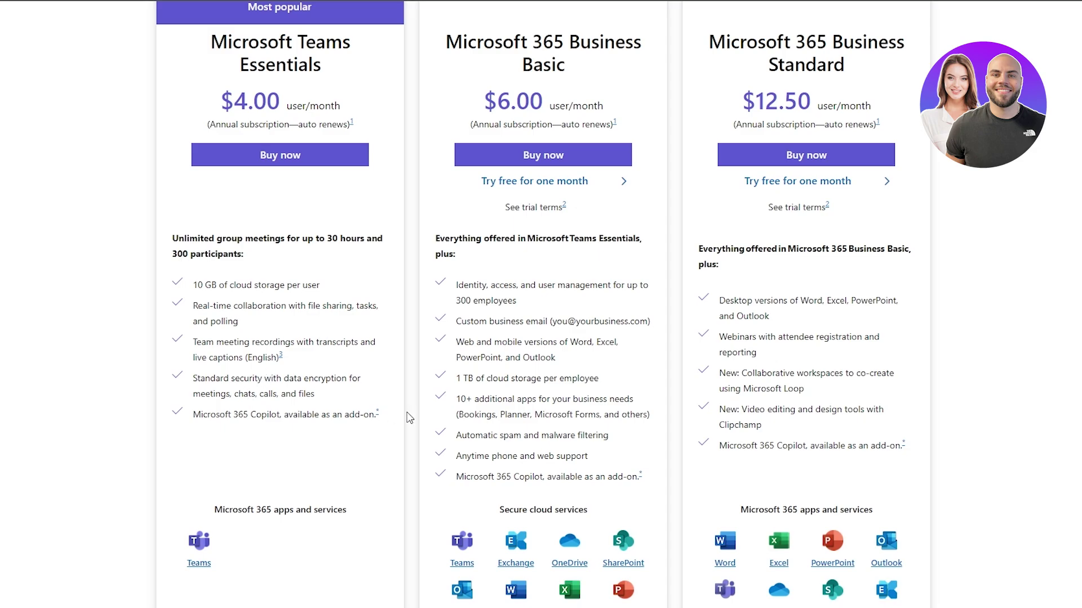
scroll(664, 346, "up", 2)
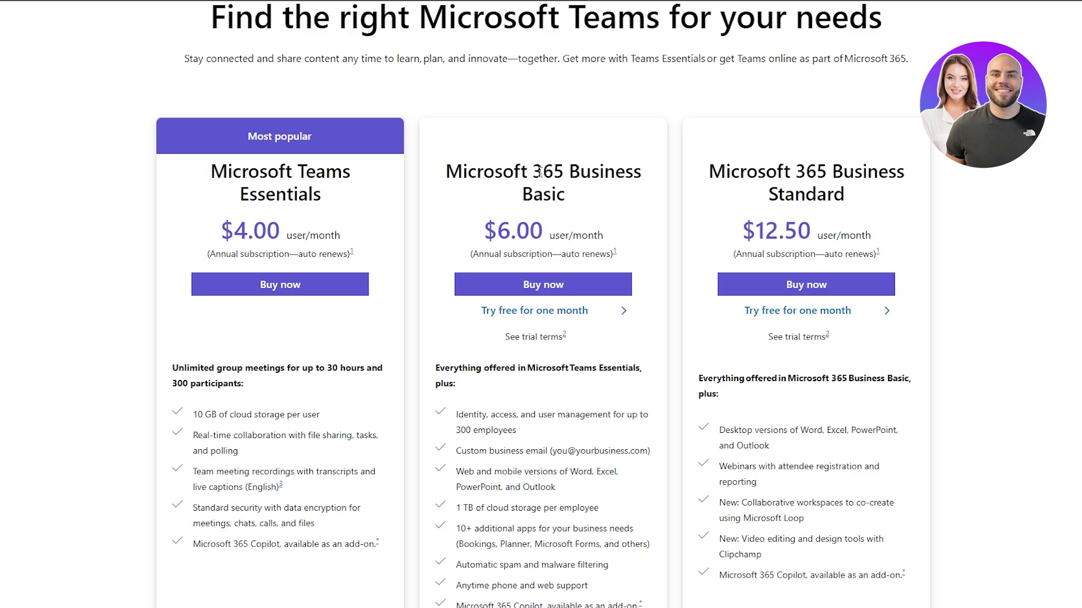
scroll(540, 172, "down", 3)
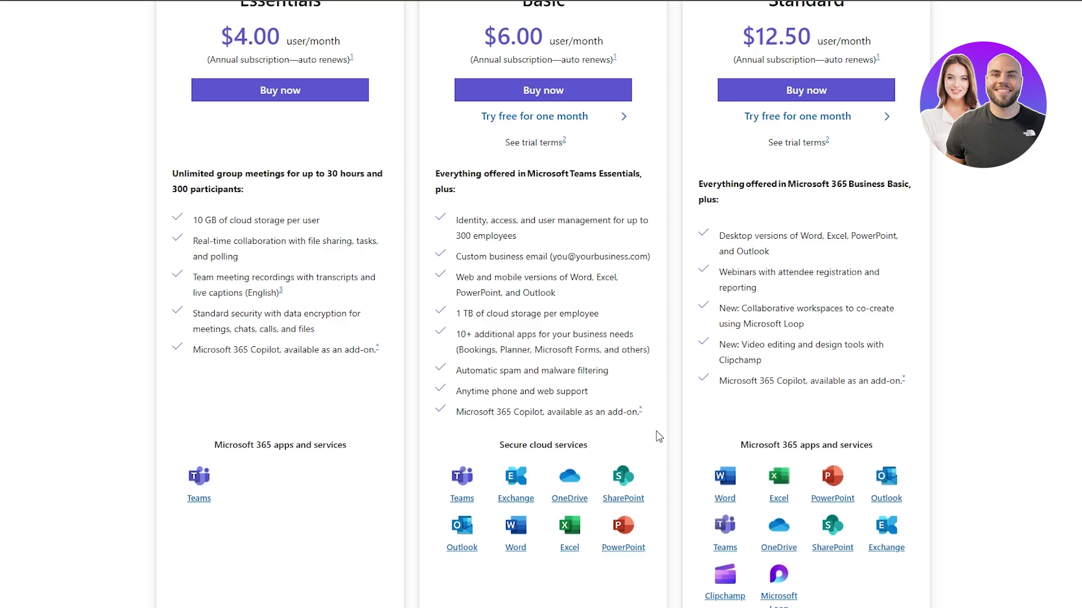
scroll(842, 165, "up", 3)
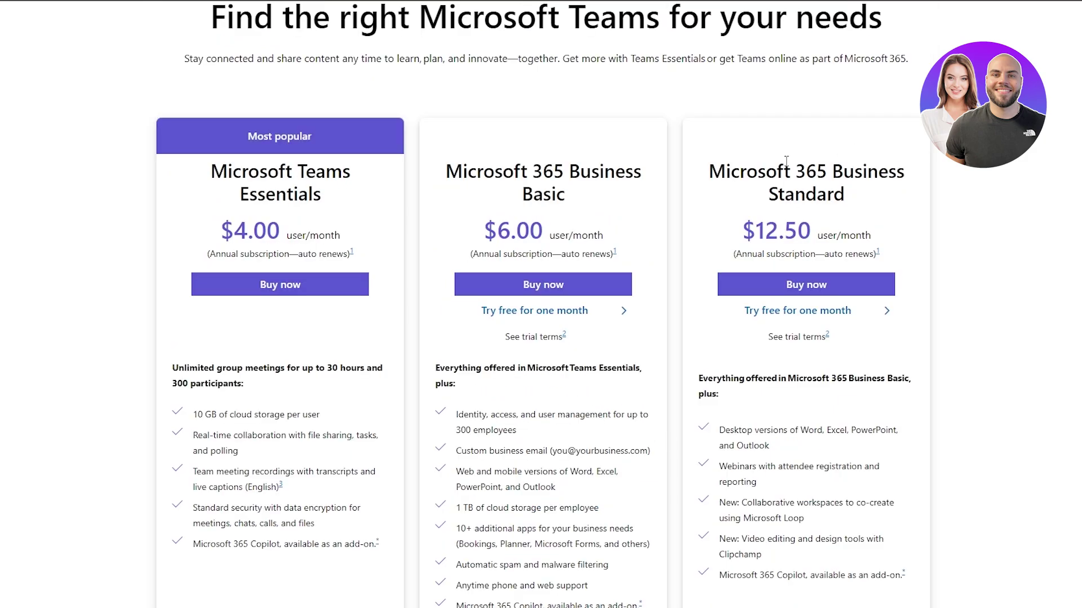
scroll(788, 197, "down", 1)
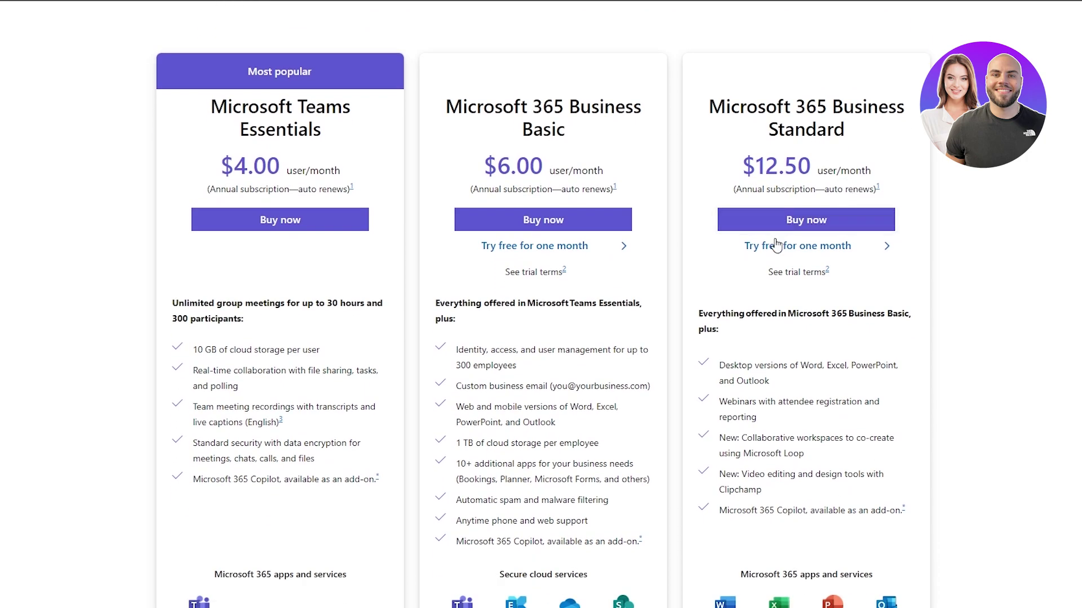
scroll(848, 194, "down", 3)
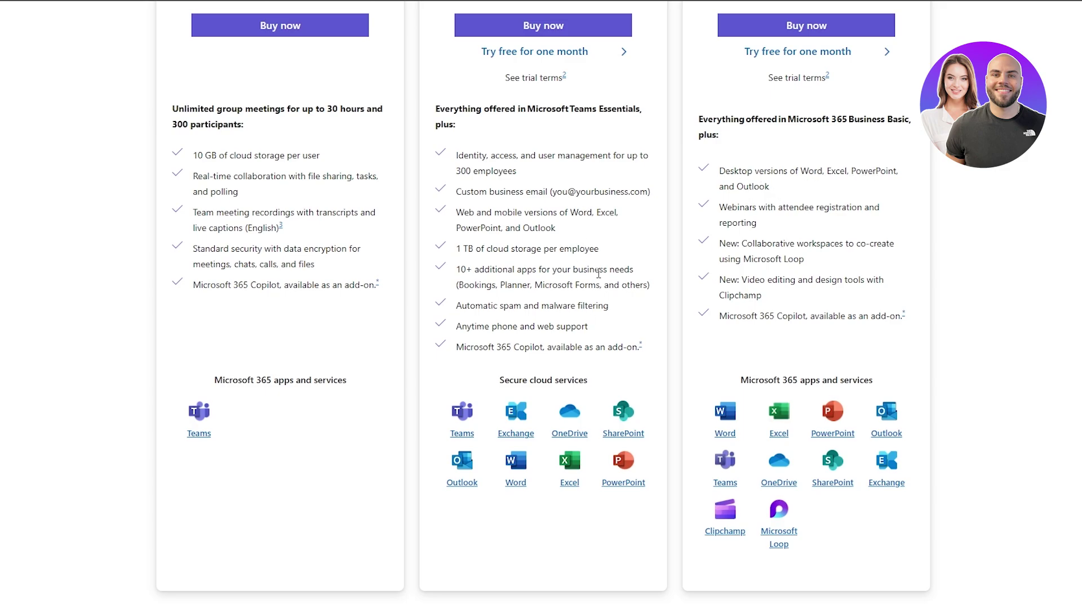
scroll(527, 281, "up", 2)
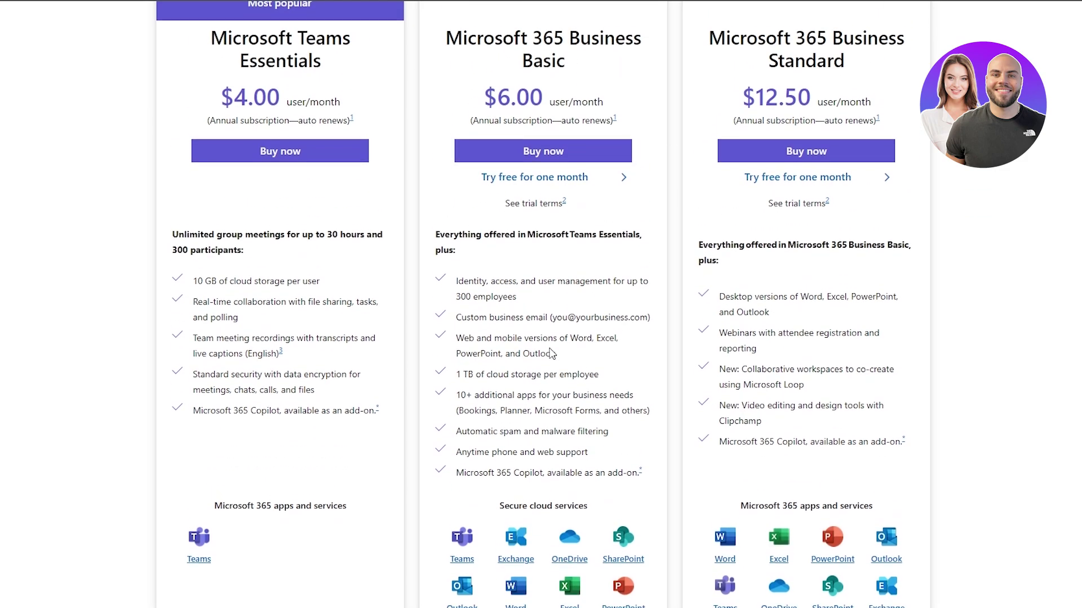
scroll(552, 353, "down", 1)
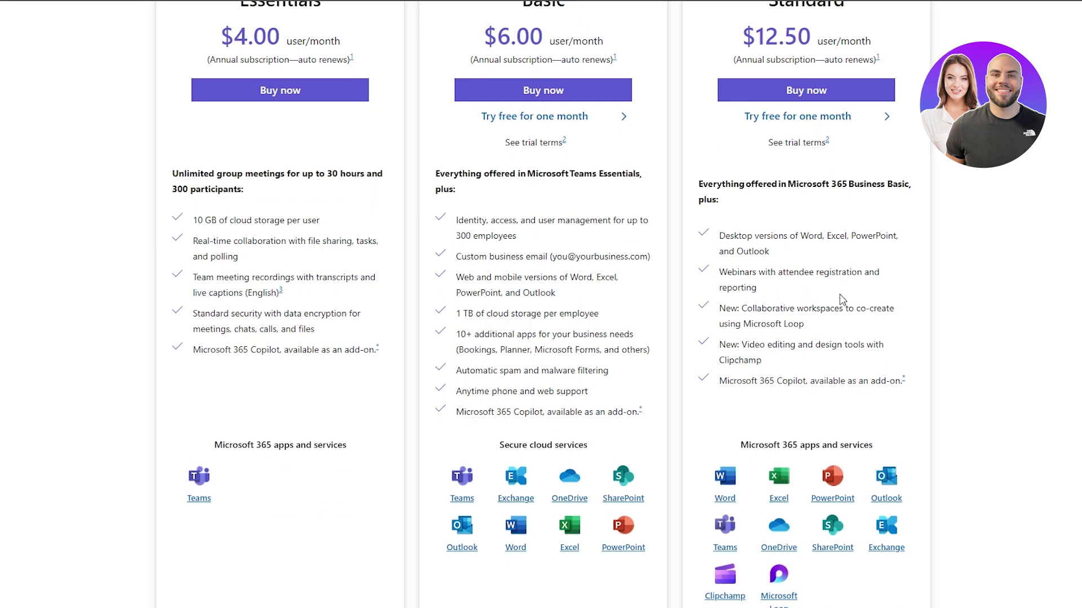
scroll(767, 376, "up", 5)
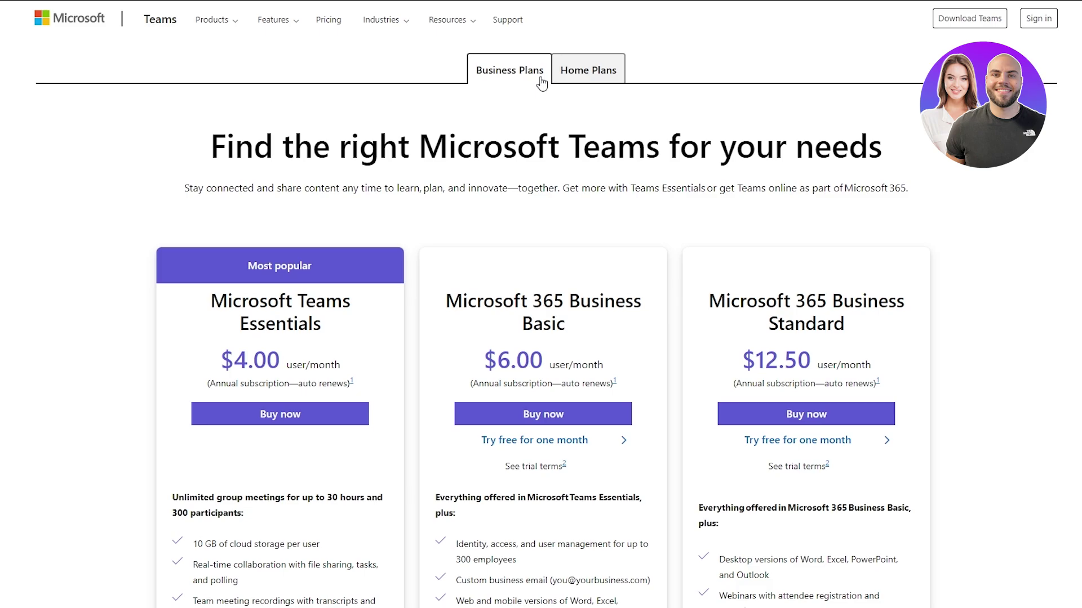
Compare Home plans Teams (free), Personal $6.99 and Family $9.99, then sign up for free Teams
left_click(577, 78)
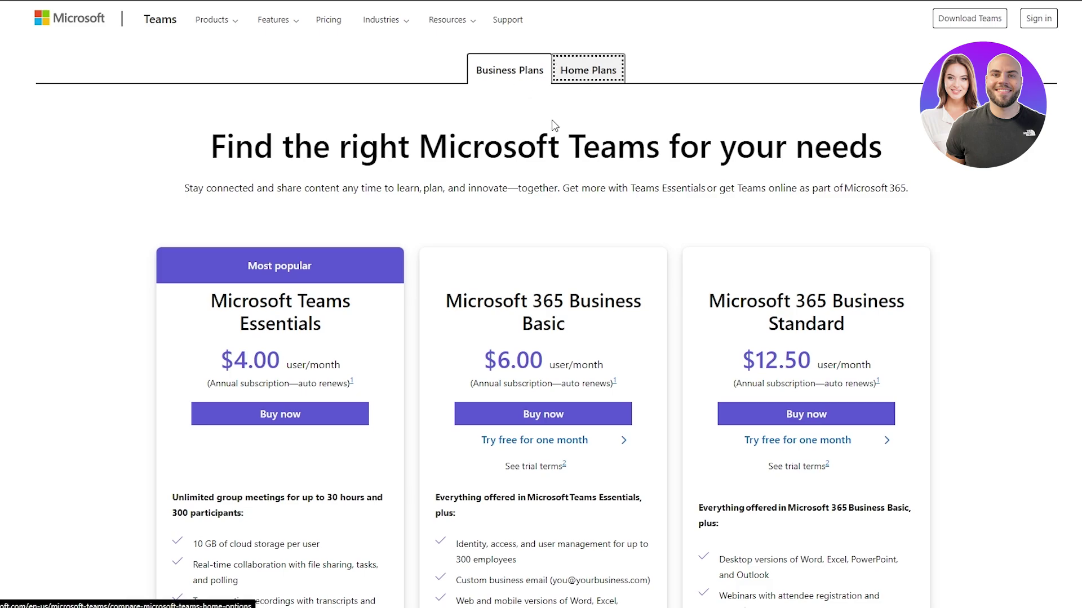
scroll(203, 164, "down", 1)
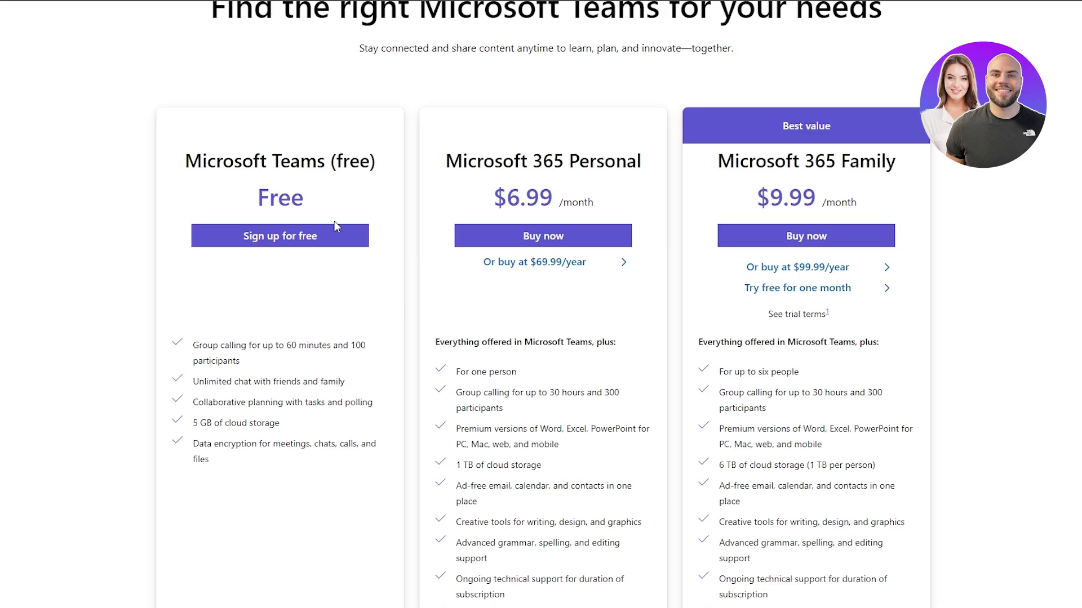
scroll(514, 234, "down", 5)
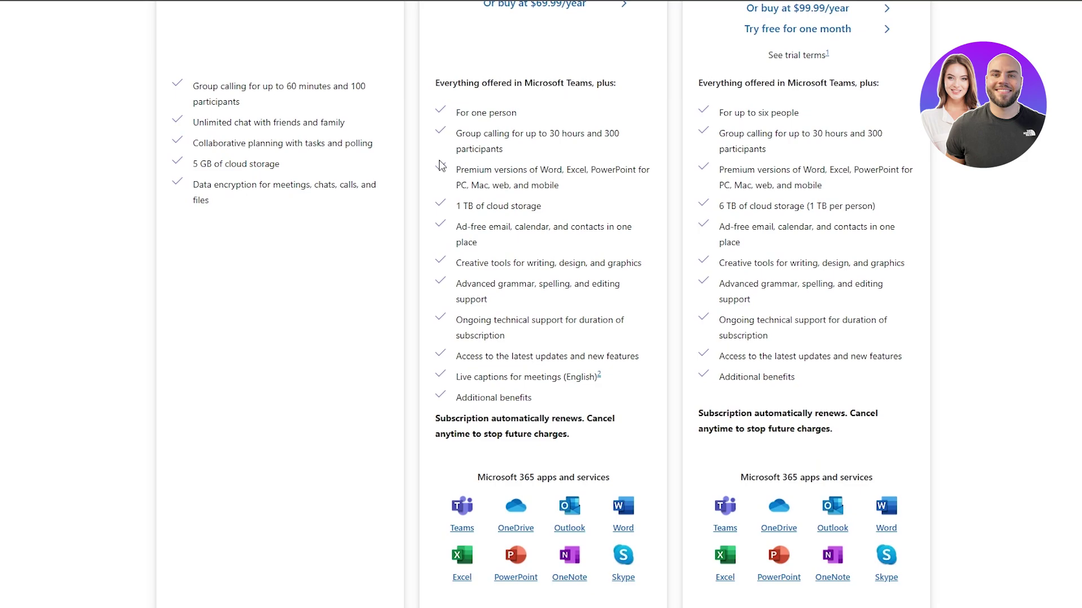
scroll(662, 355, "down", 2)
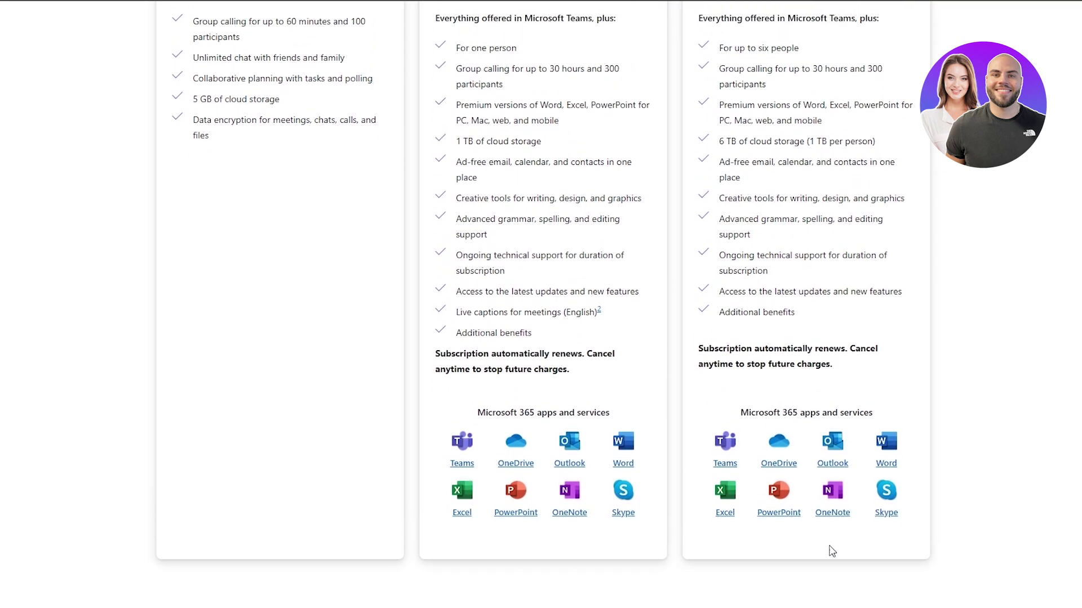
scroll(614, 496, "up", 1)
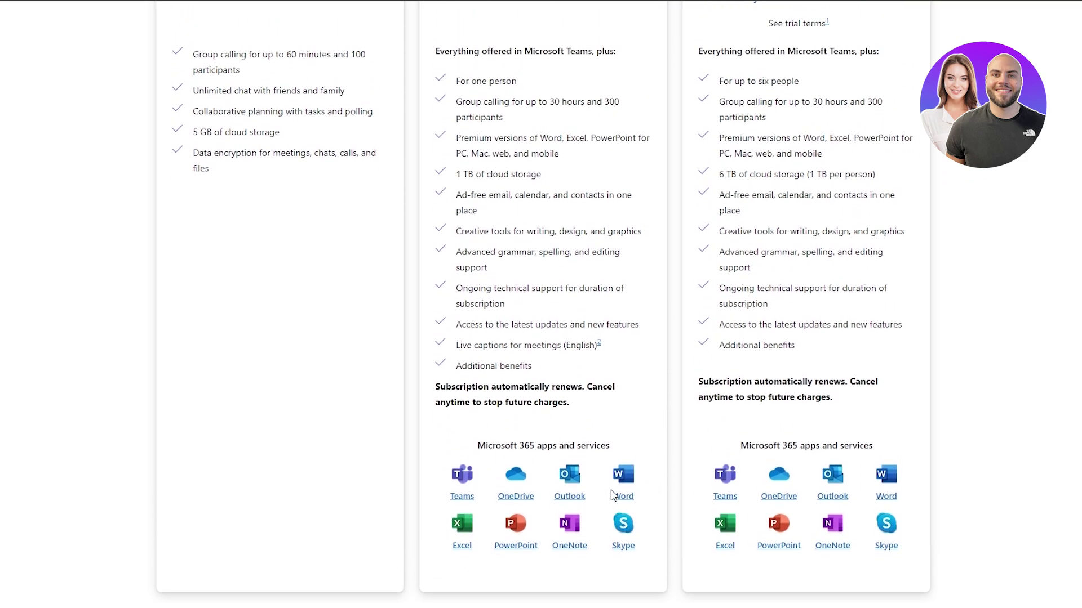
scroll(612, 496, "up", 1)
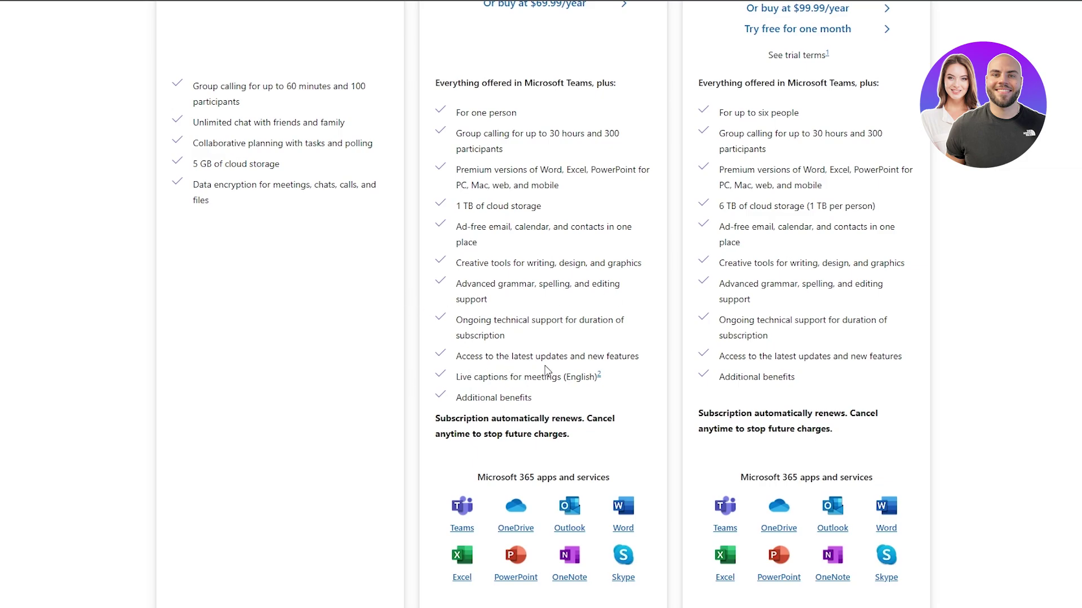
scroll(543, 372, "up", 3)
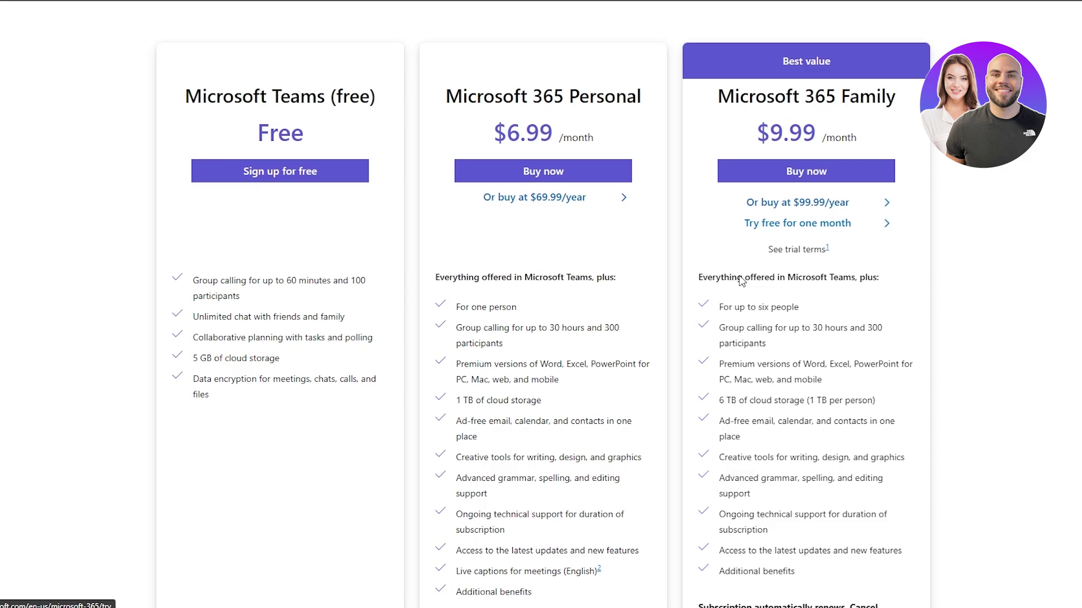
scroll(740, 276, "down", 4)
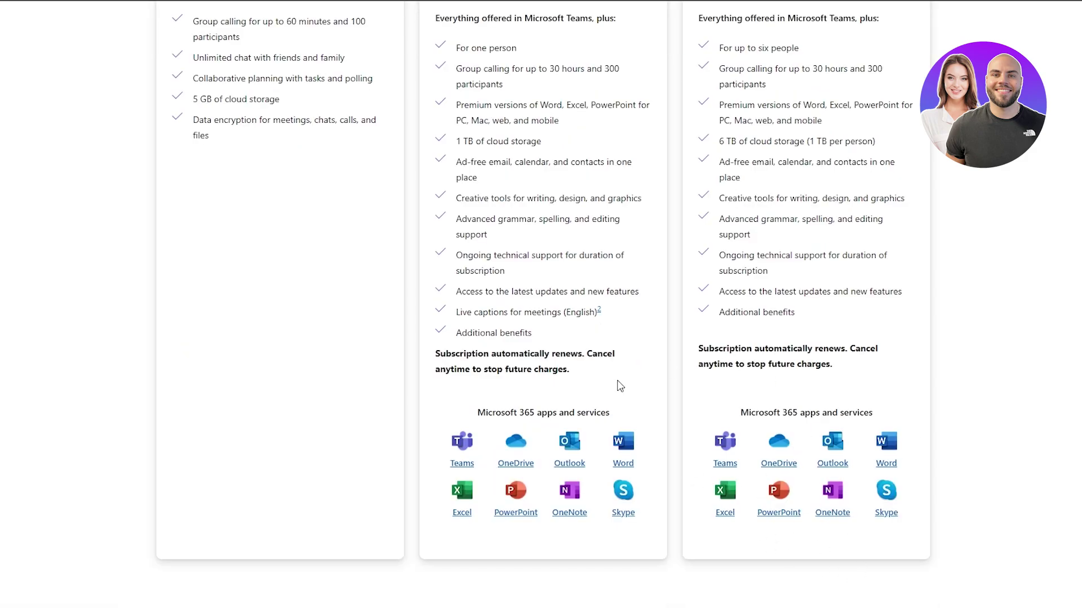
scroll(620, 383, "up", 2)
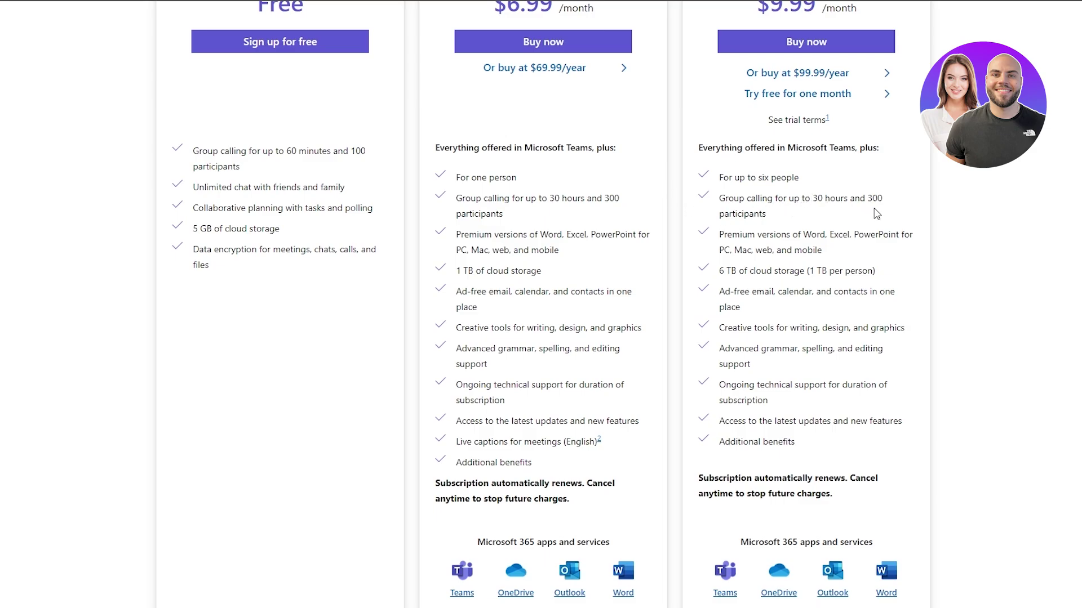
scroll(529, 200, "up", 1)
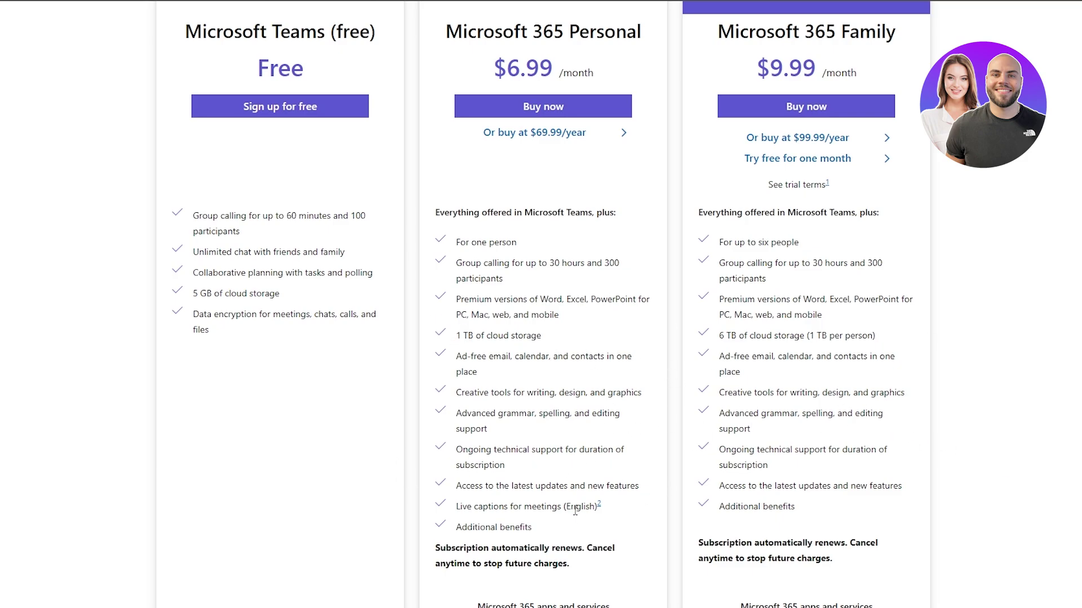
scroll(537, 521, "up", 5)
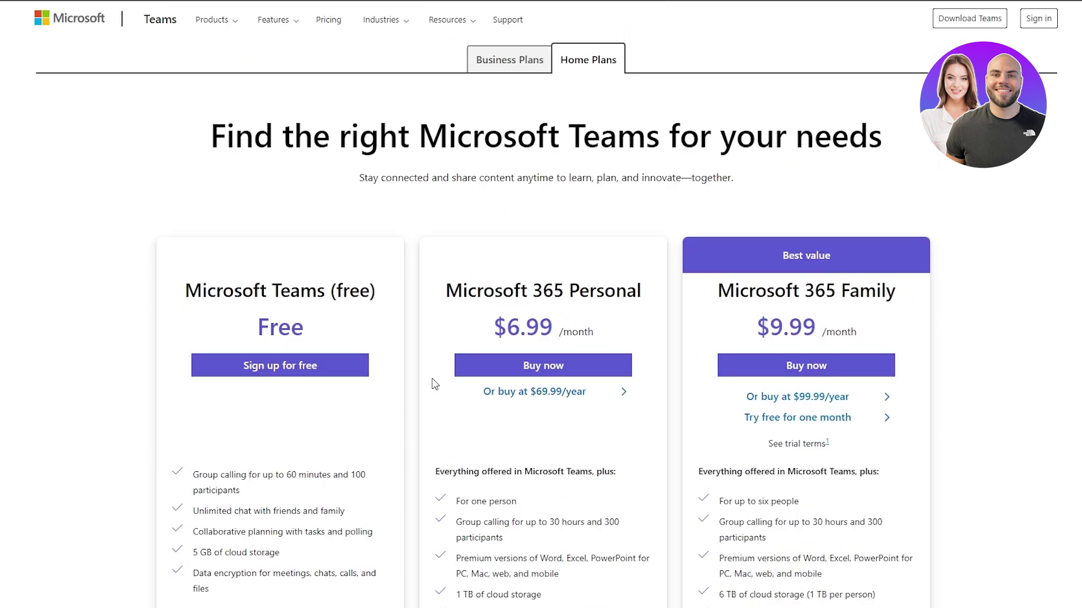
left_click(340, 364)
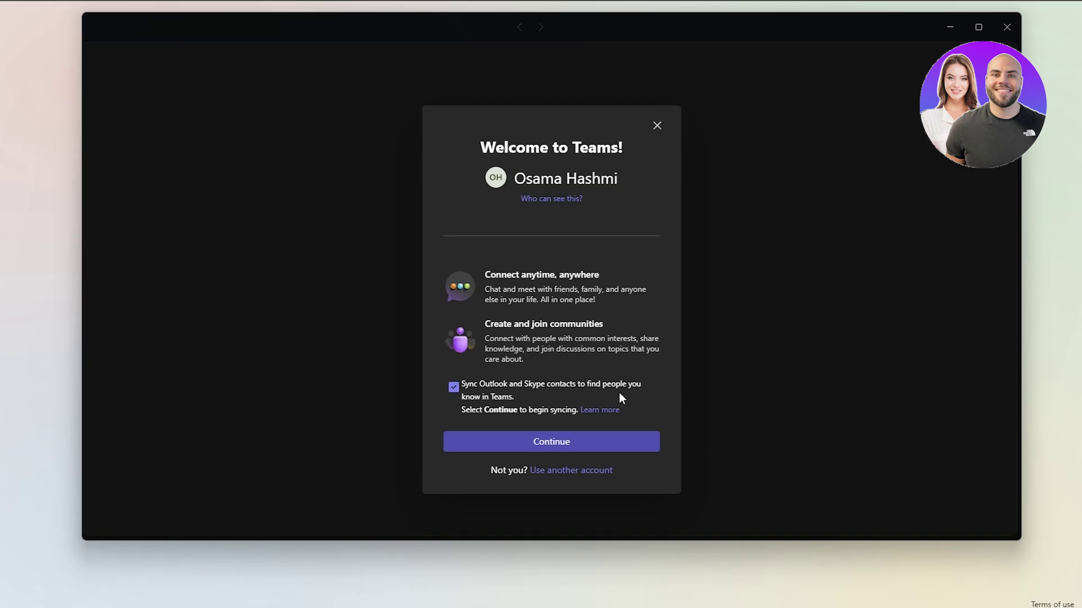
Get past the Welcome to Teams dialog and maximize the window on the Build your community page
left_click(526, 450)
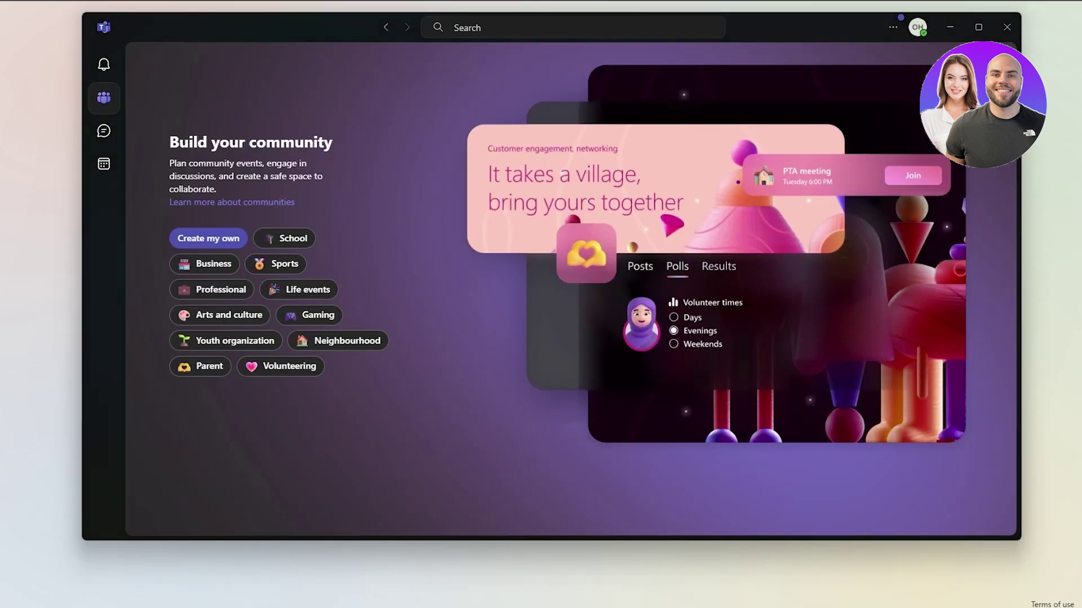
left_click_drag(82, 13, 0, 0)
key("super+Up")
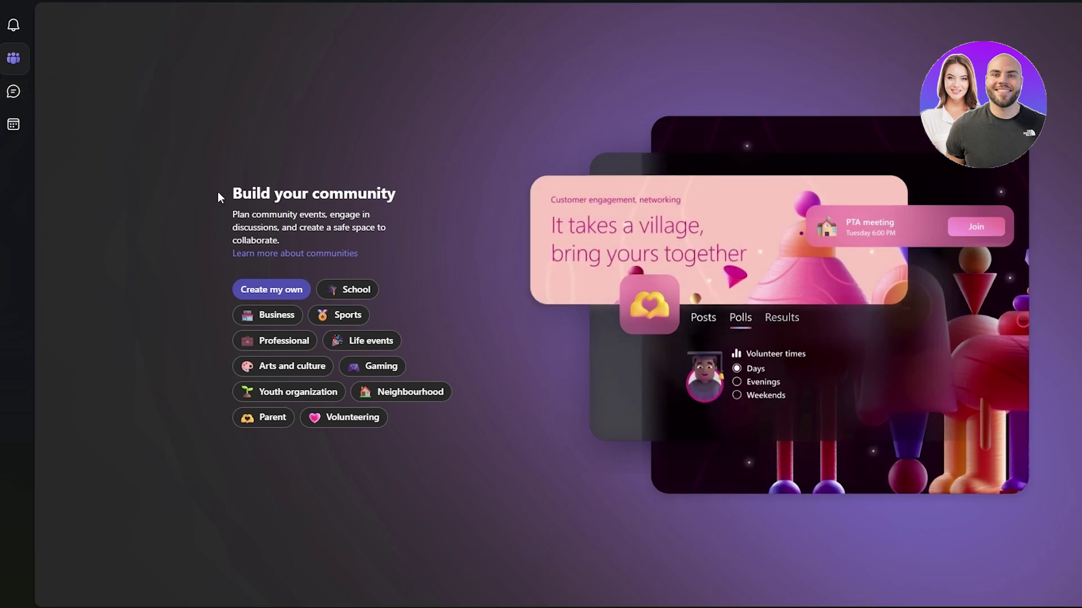
left_click_drag(232, 193, 400, 193)
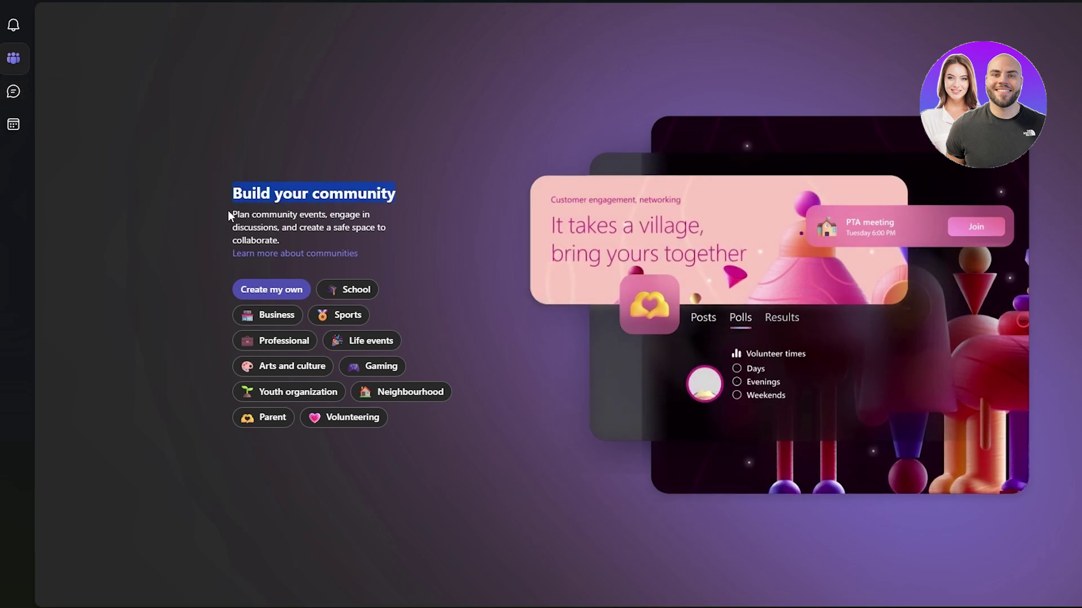
left_click_drag(232, 214, 393, 214)
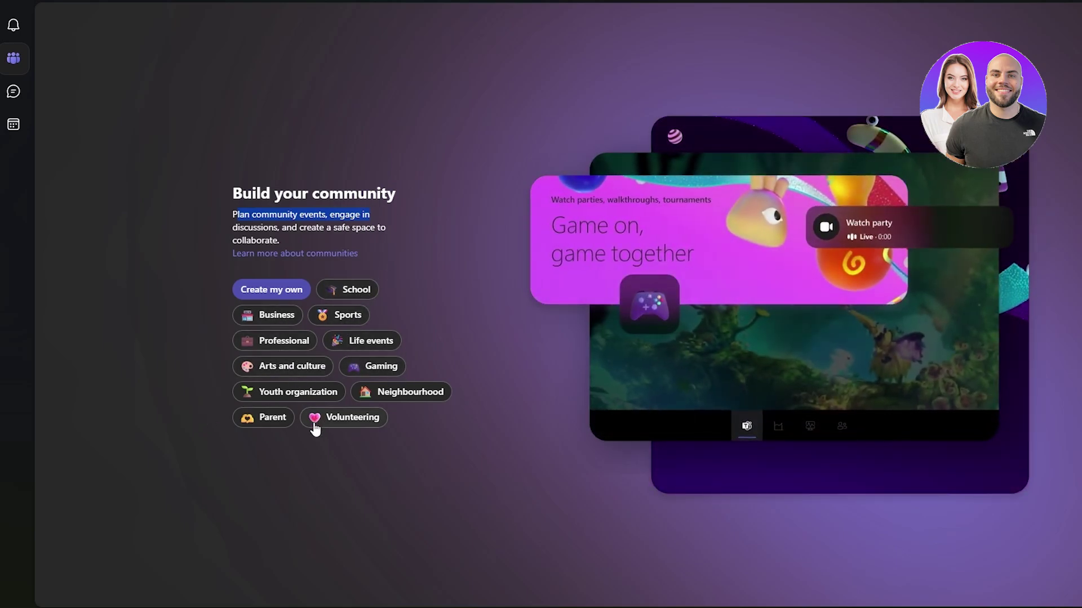
Create a community named Butterlife with a picture and Require approval to join turned on
left_click(271, 290)
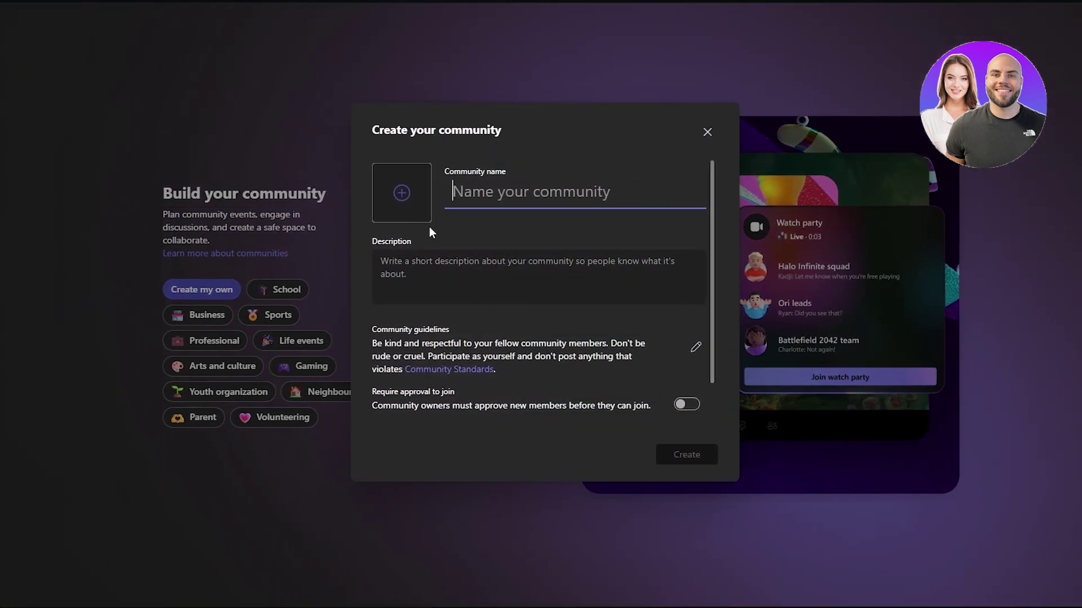
left_click(407, 185)
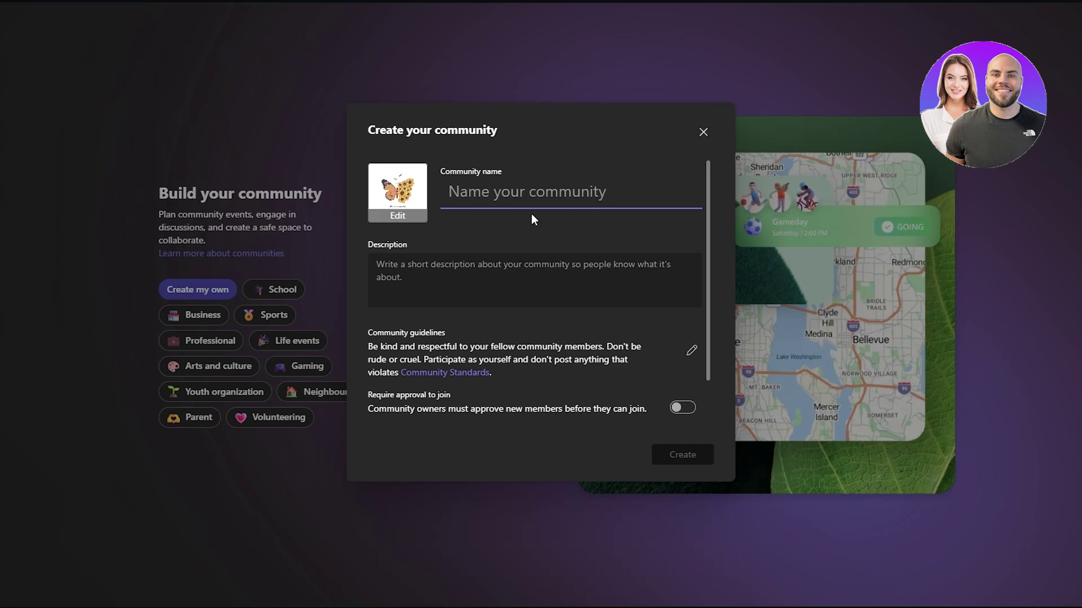
type("Butterlife")
scroll(599, 277, "down", 1)
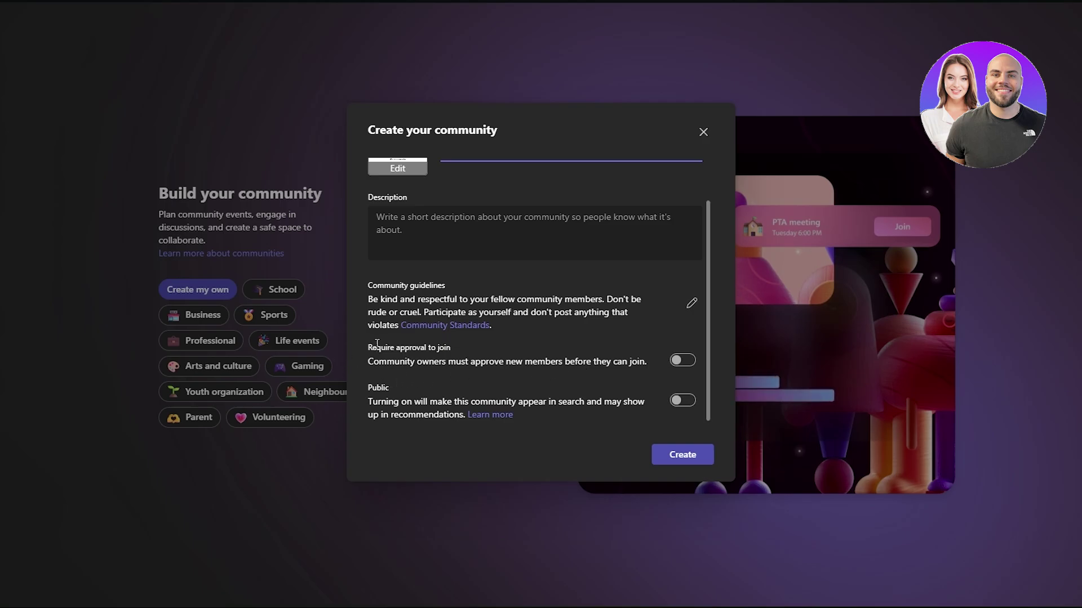
left_click_drag(336, 347, 454, 349)
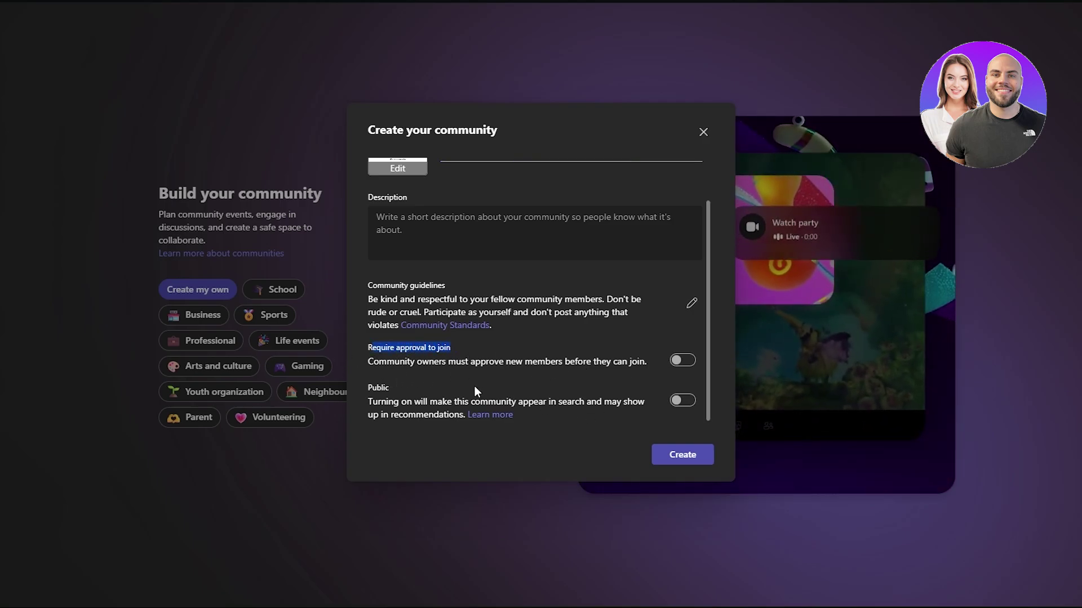
left_click_drag(366, 385, 654, 391)
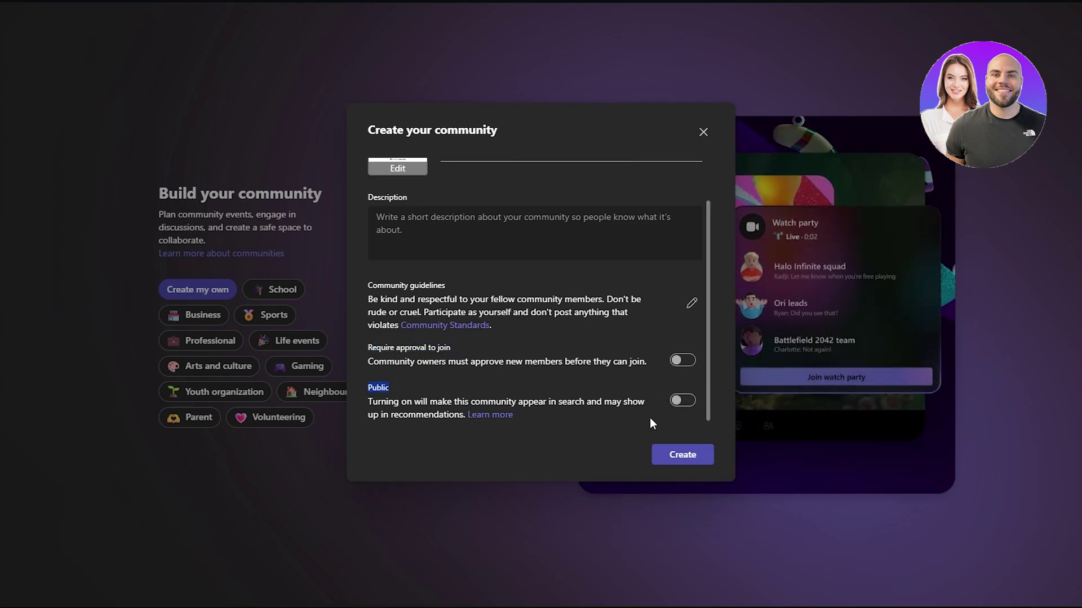
left_click(682, 360)
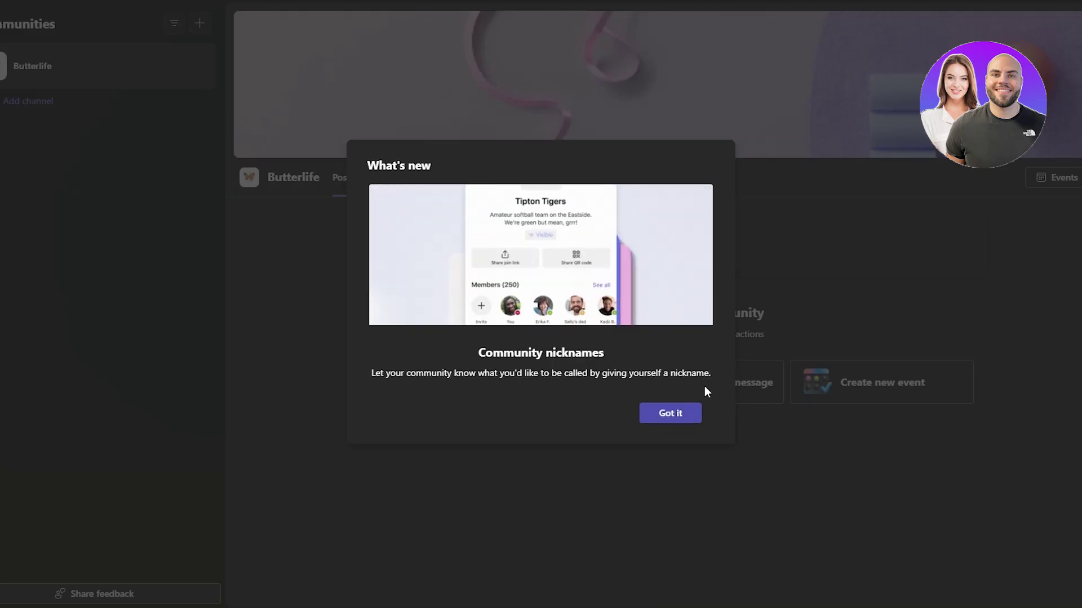
Dismiss the nicknames tip, then look through Butterlife's Files, Photos and Events before returning to Posts
left_click(675, 417)
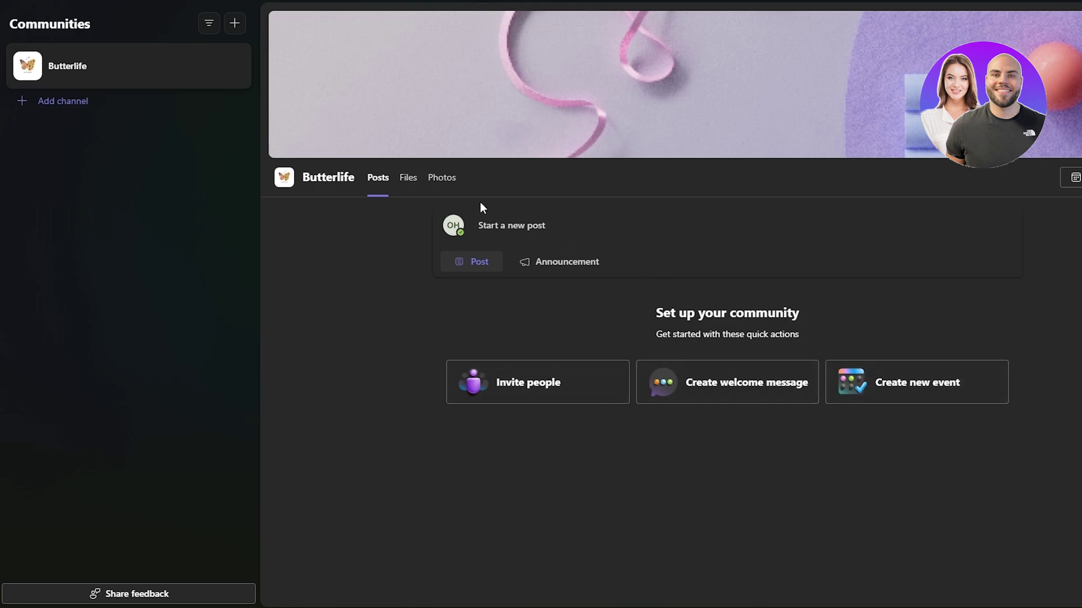
left_click(408, 179)
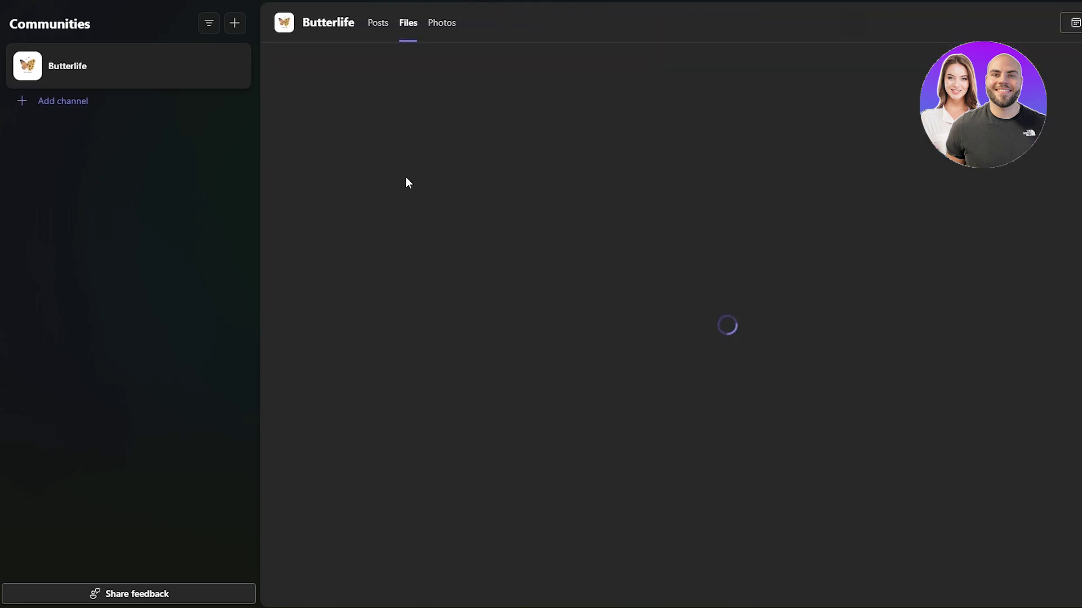
left_click(442, 25)
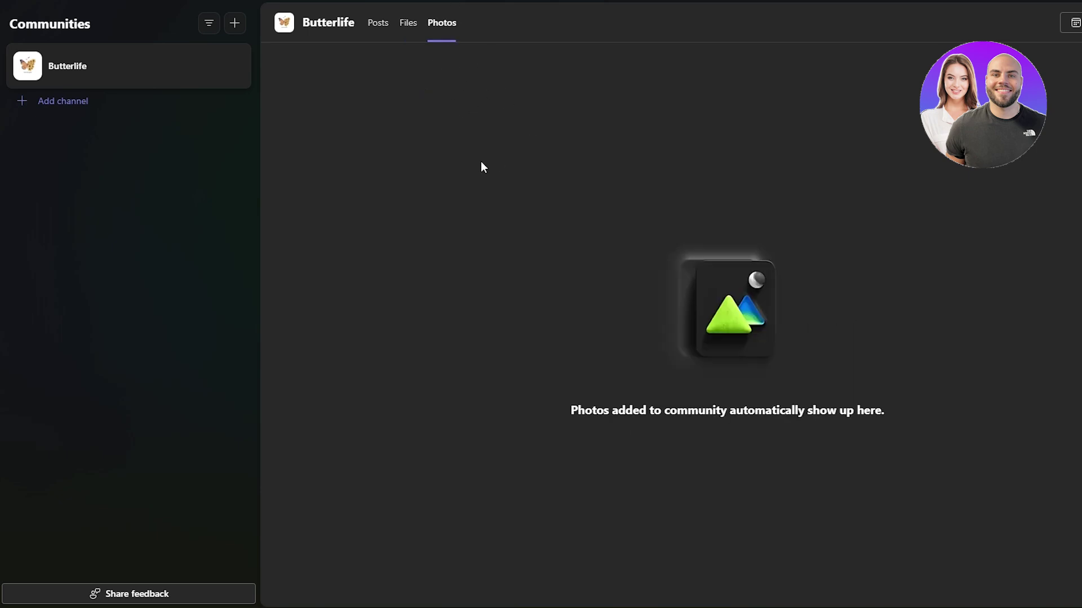
left_click(375, 23)
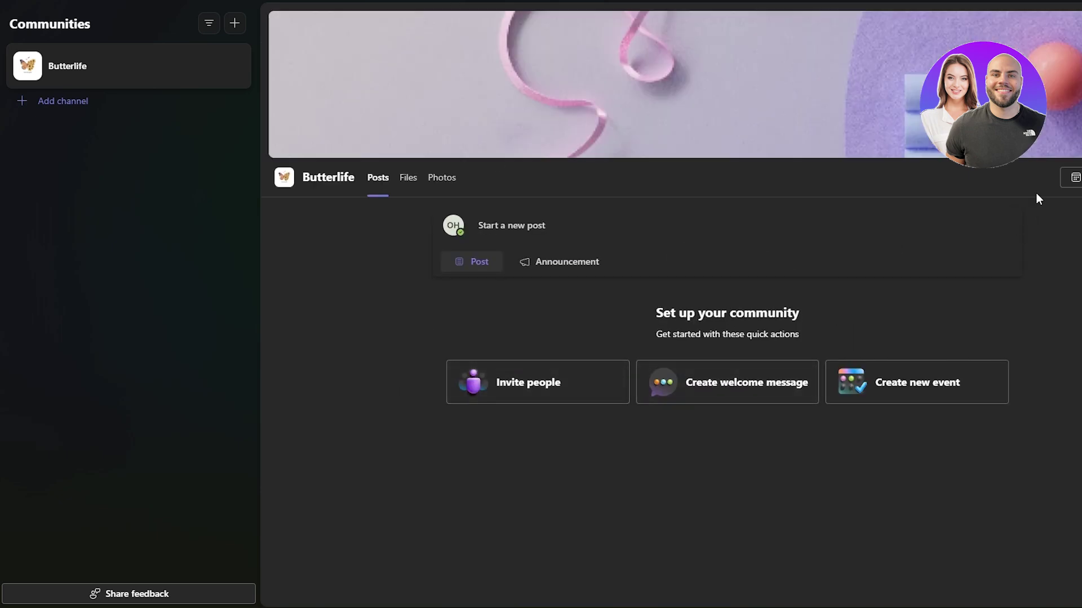
left_click(1069, 178)
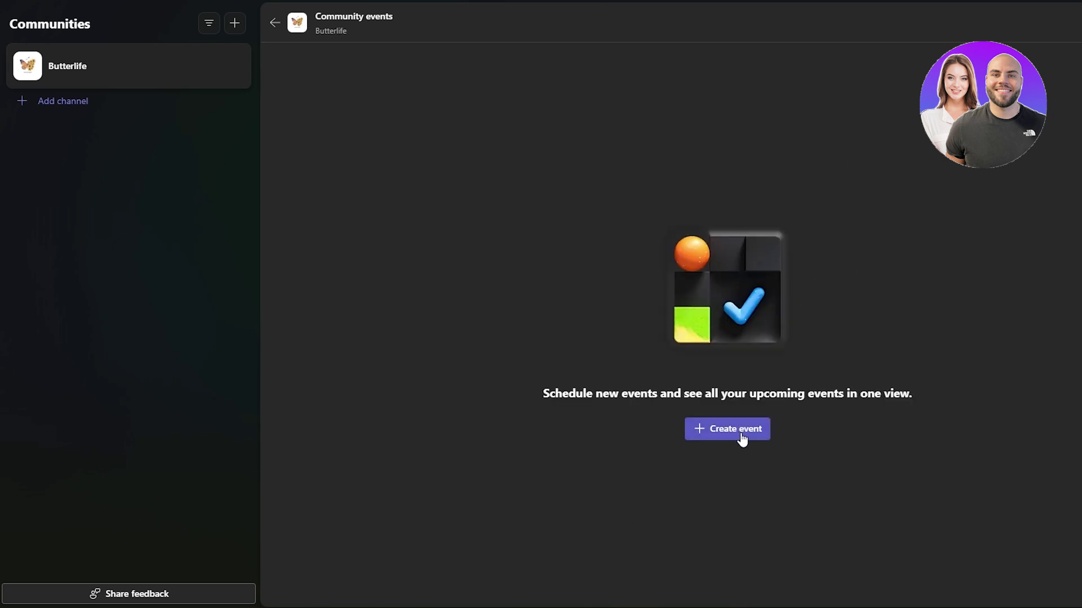
left_click(275, 25)
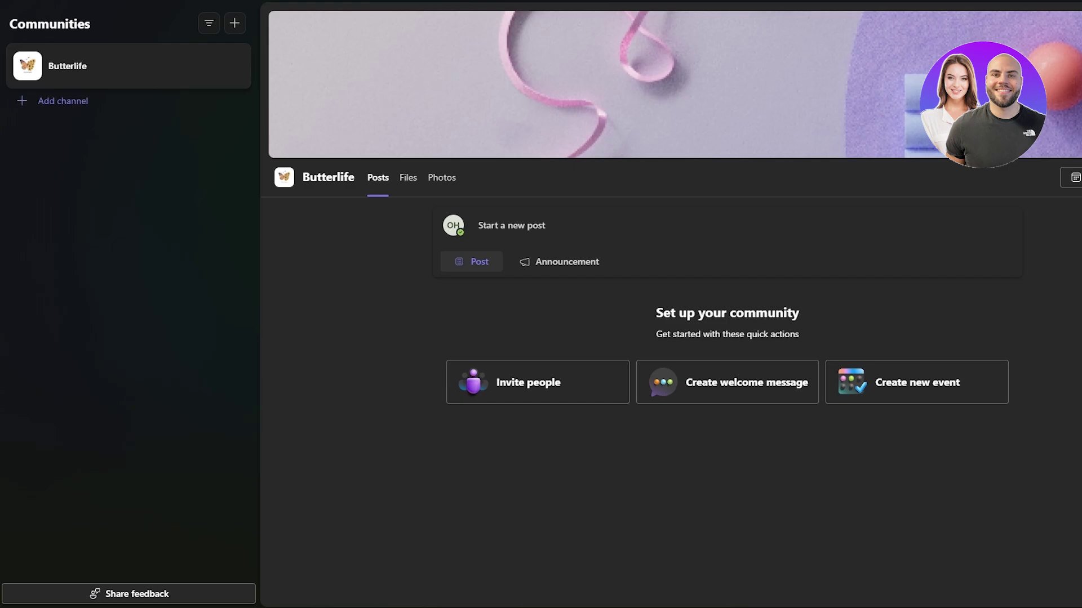
Look through the community banner images without changing the banner
left_click(817, 86)
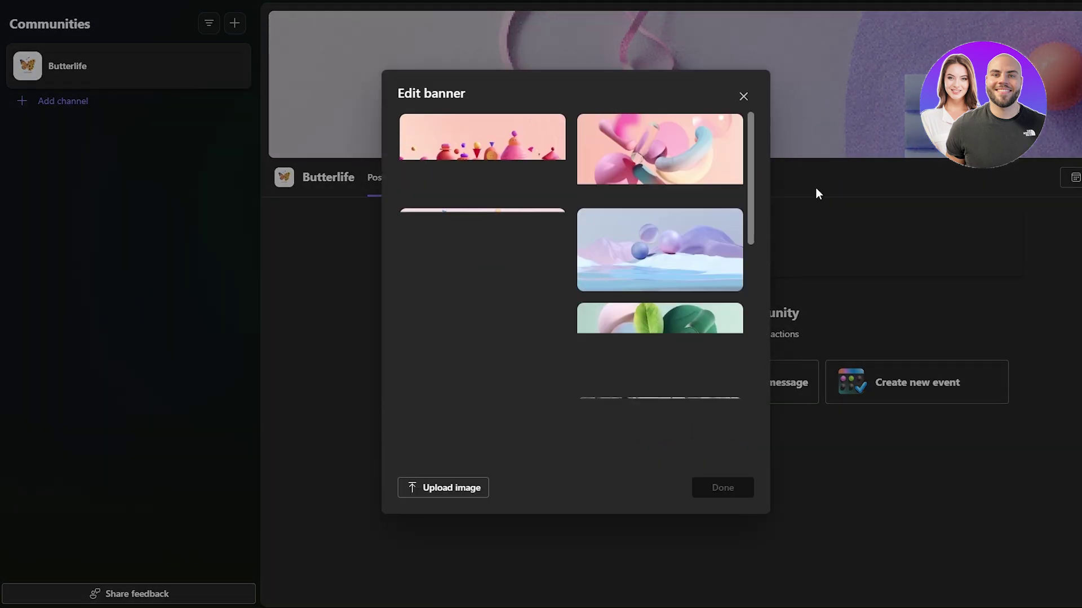
scroll(609, 344, "down", 10)
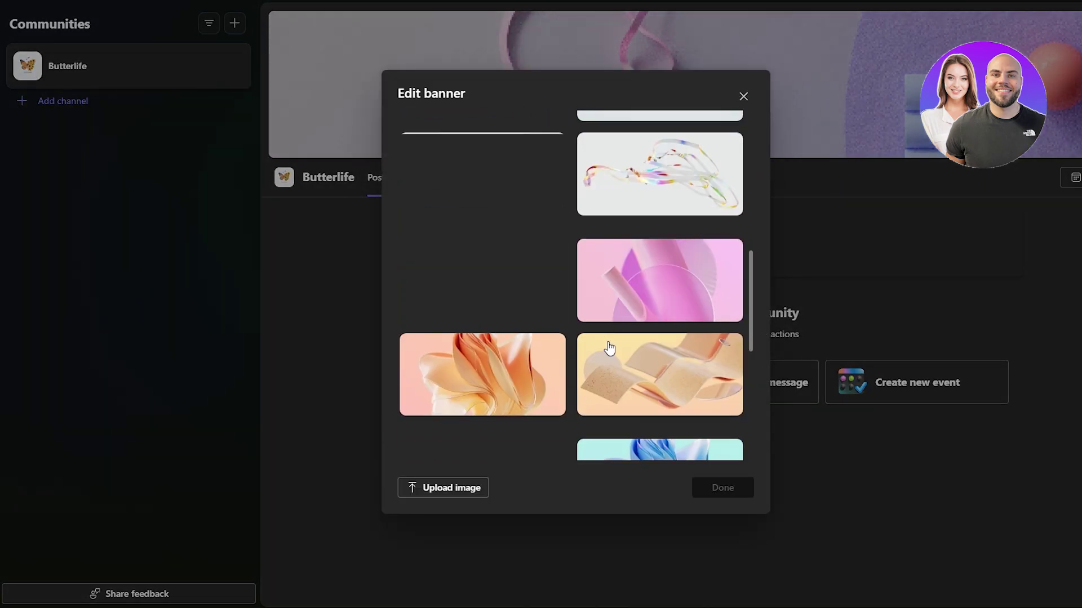
scroll(609, 340, "up", 10)
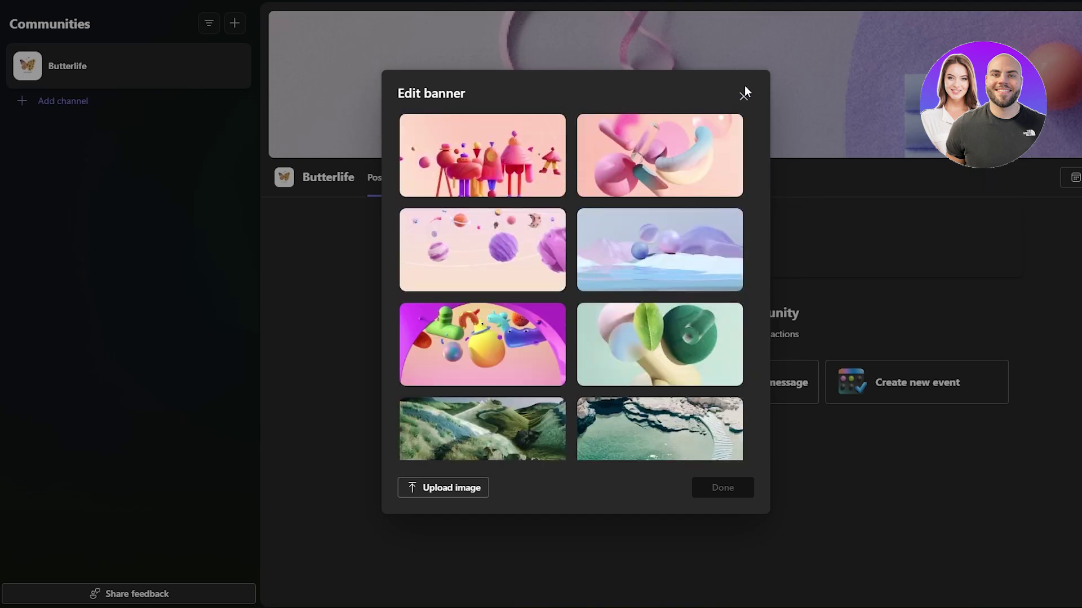
left_click(744, 98)
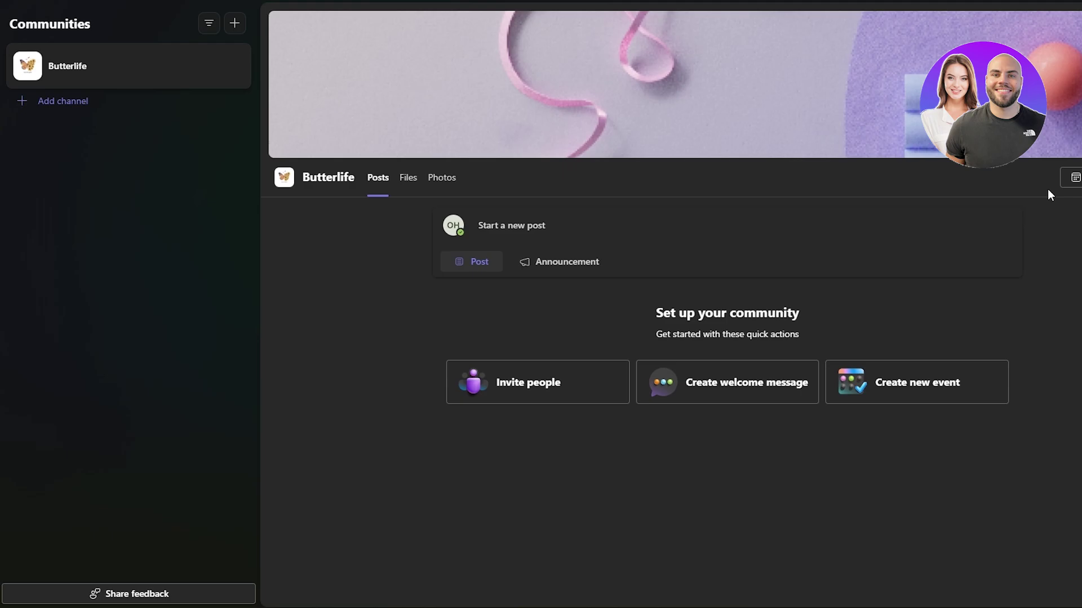
Save the default welcome message for new members and start a new community event
left_click(777, 388)
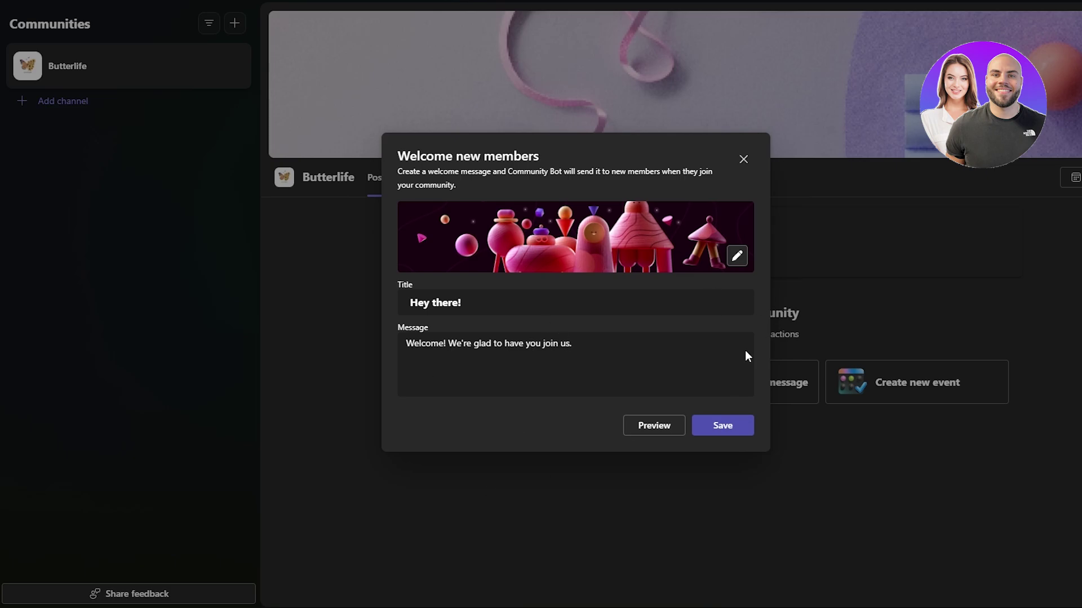
left_click(713, 427)
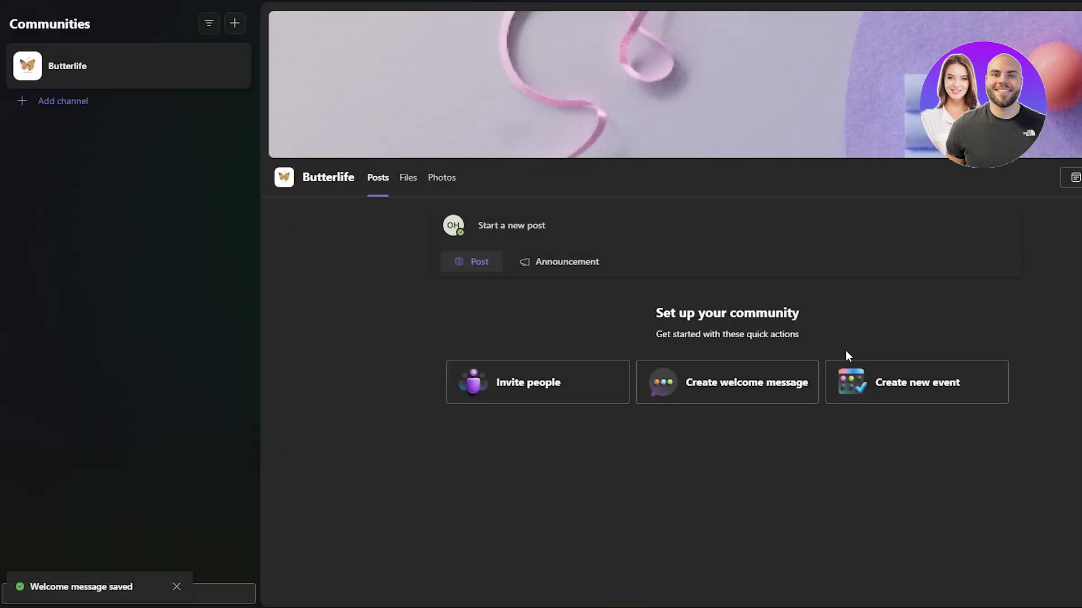
left_click(971, 391)
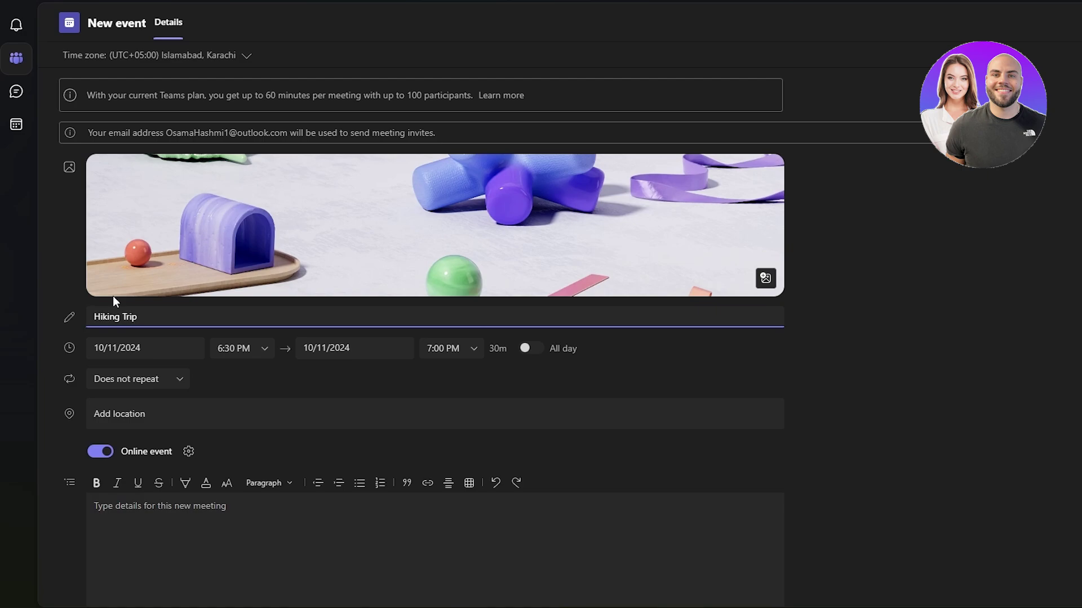
Set the Hiking Trip start to 12 October 2024 at 6:00 AM
left_click(120, 349)
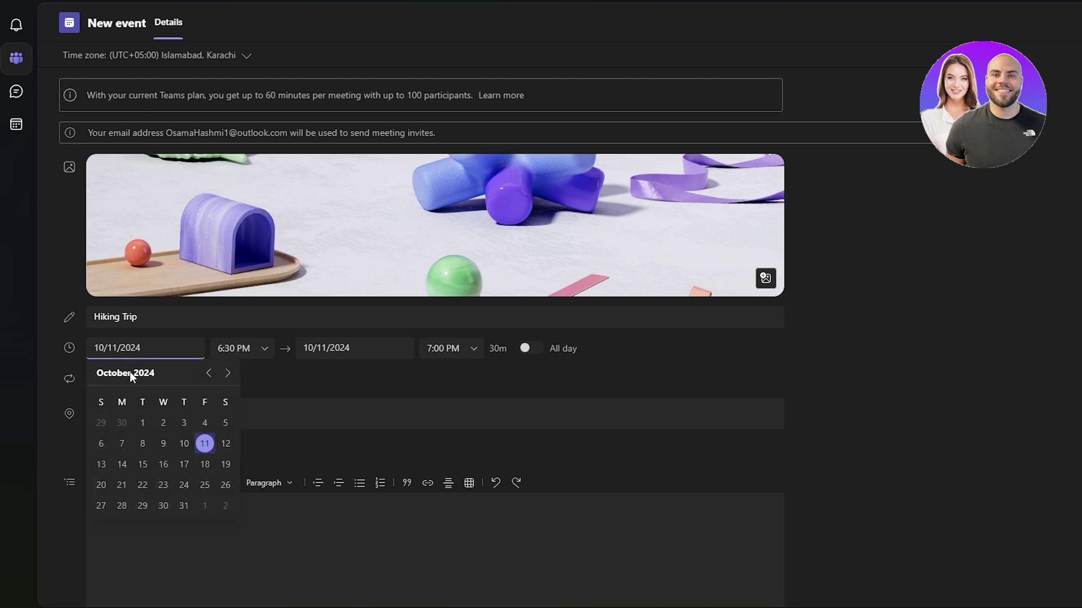
left_click(225, 444)
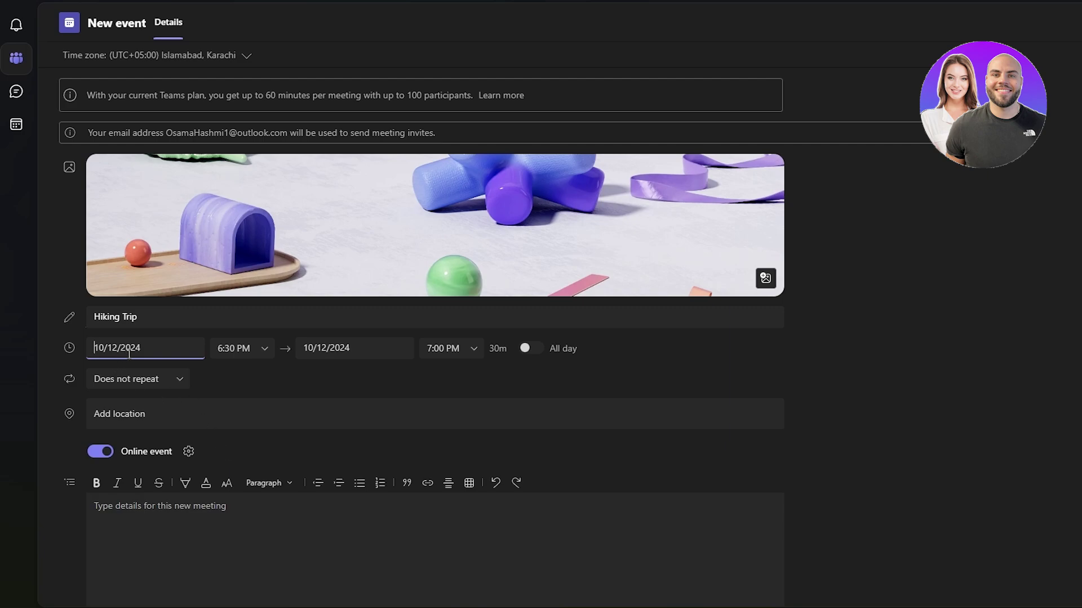
left_click(261, 348)
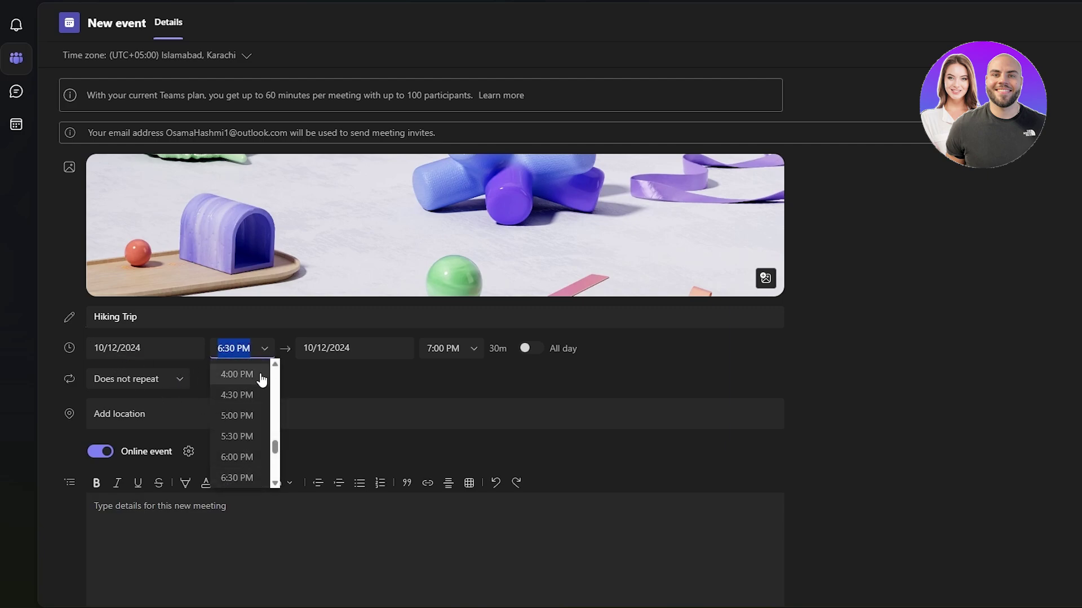
scroll(242, 434, "down", 5)
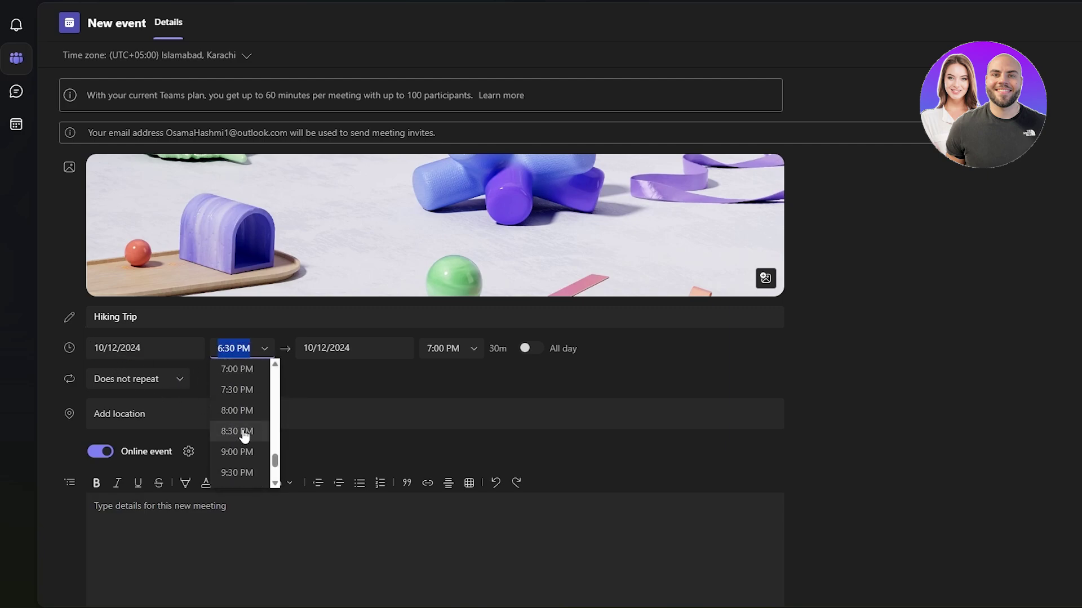
scroll(251, 442, "up", 15)
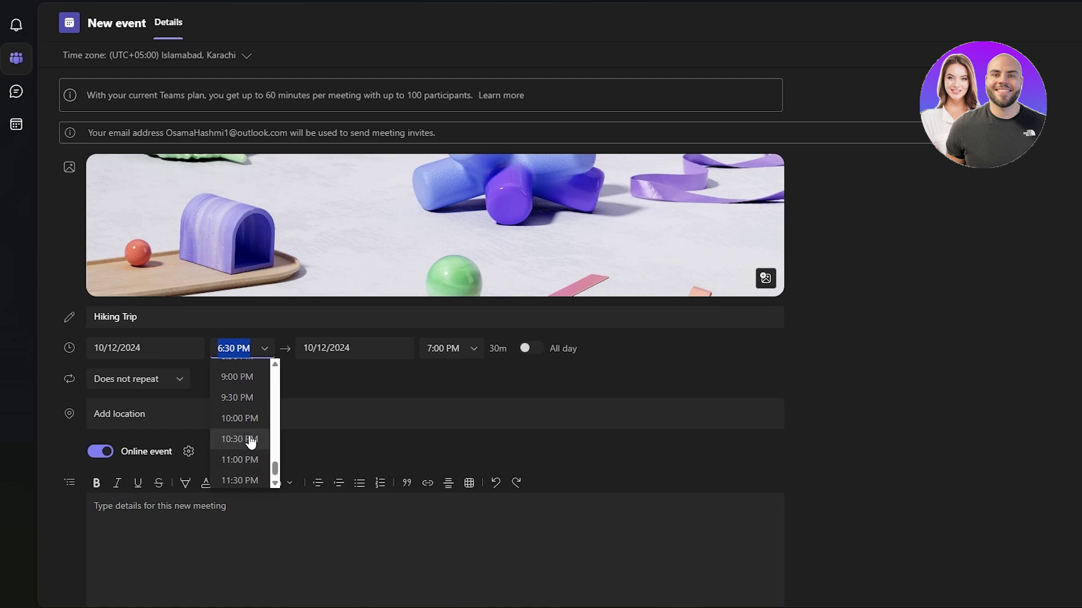
left_click(258, 407)
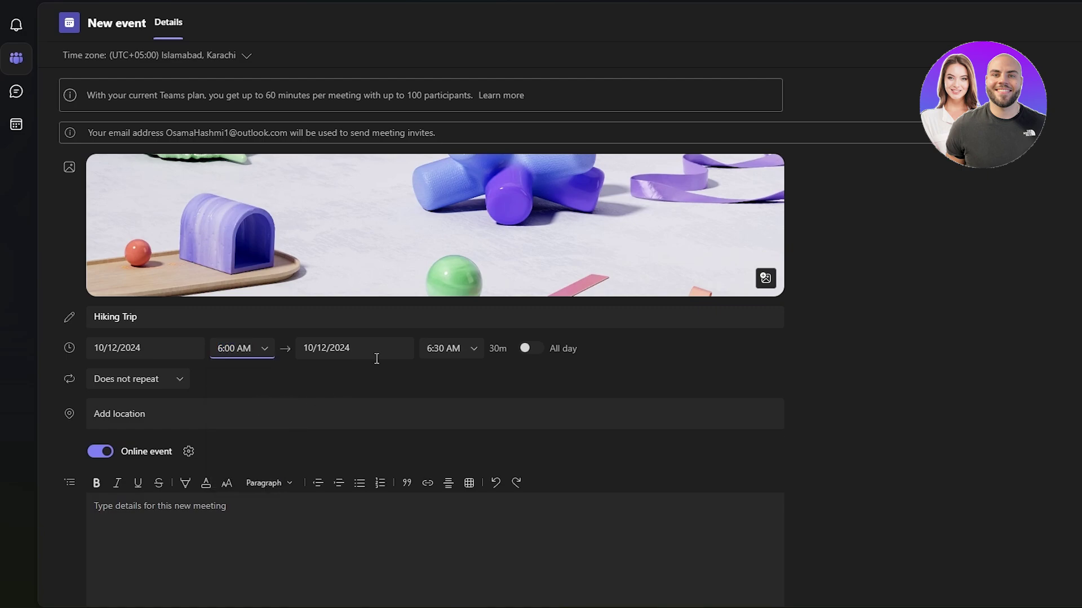
left_click(404, 366)
Set the Hiking Trip end to 14 October 2024 at 6:00 PM
left_click(332, 350)
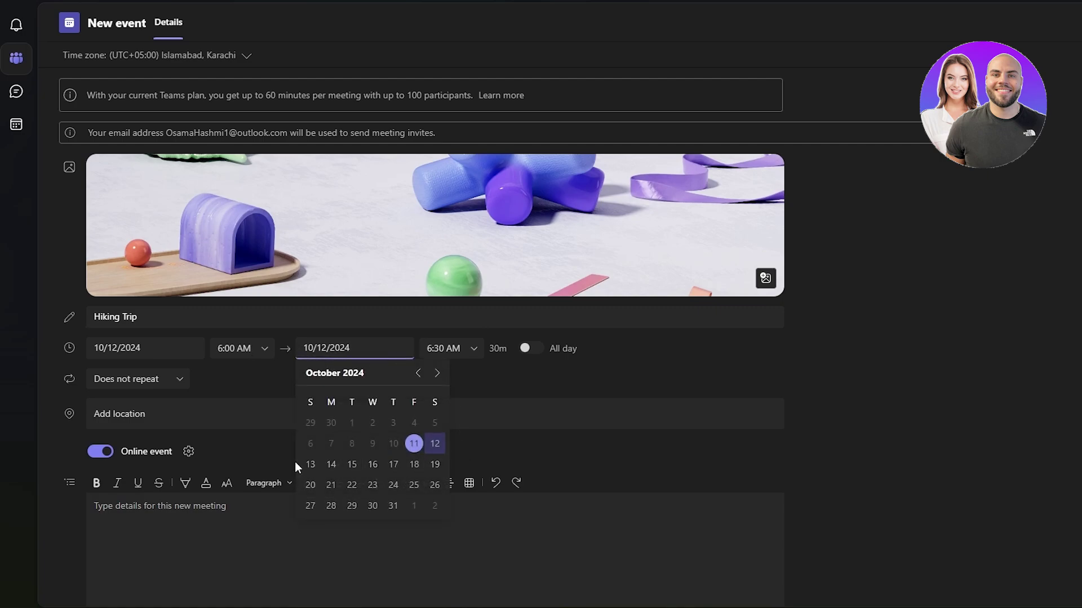
left_click(331, 465)
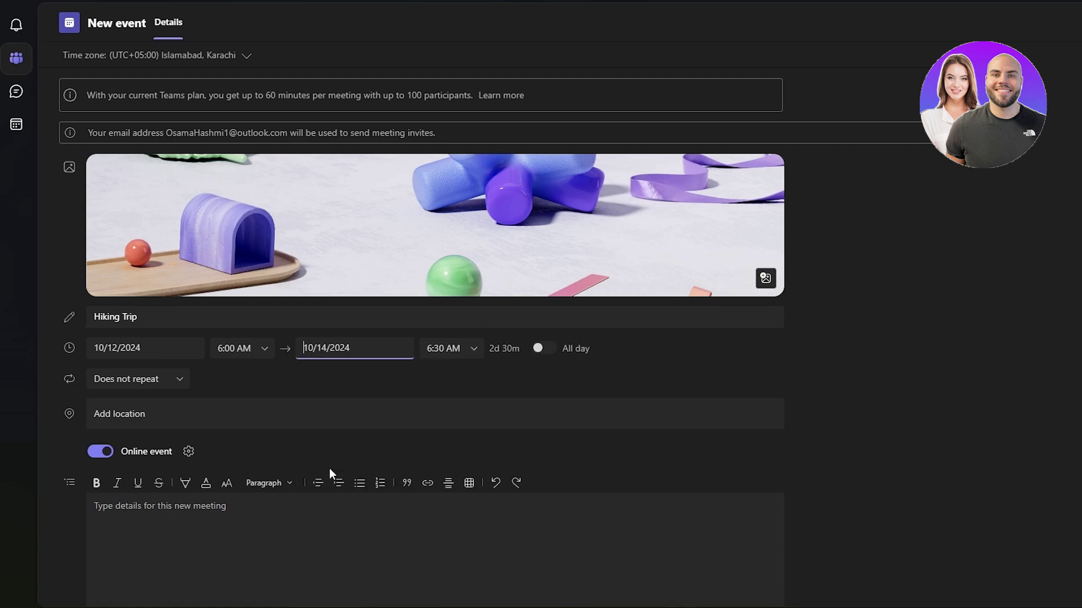
left_click(453, 349)
scroll(522, 449, "down", 2)
scroll(500, 435, "up", 1)
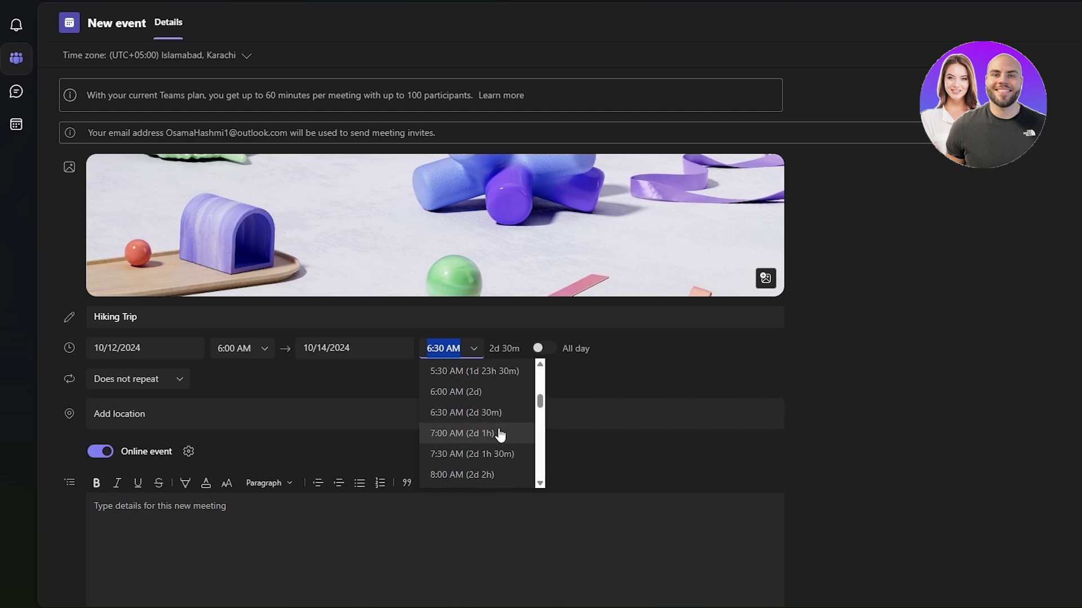
scroll(499, 435, "down", 8)
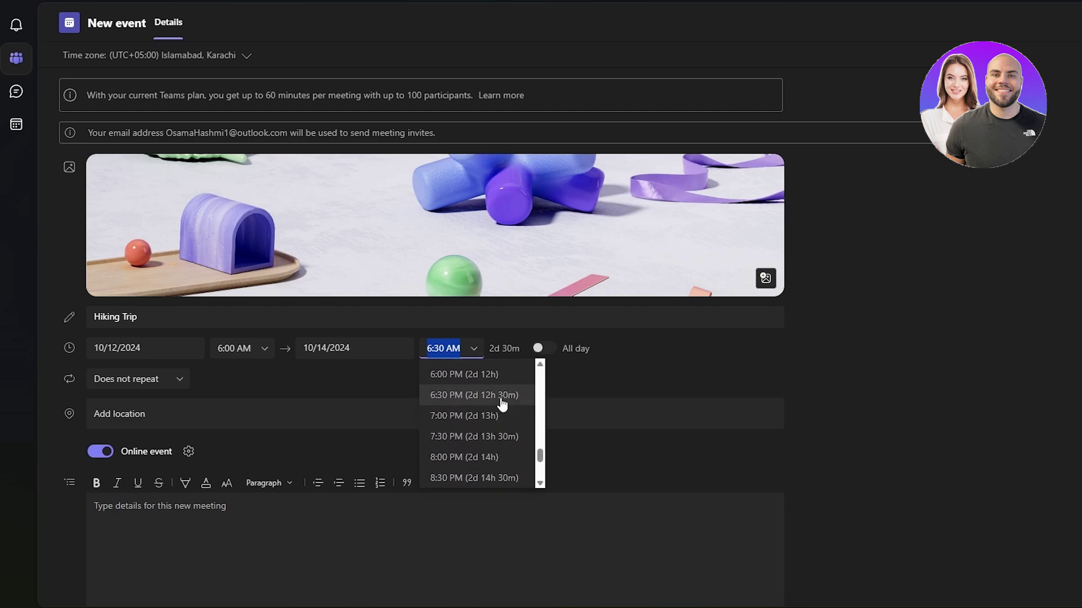
left_click(500, 376)
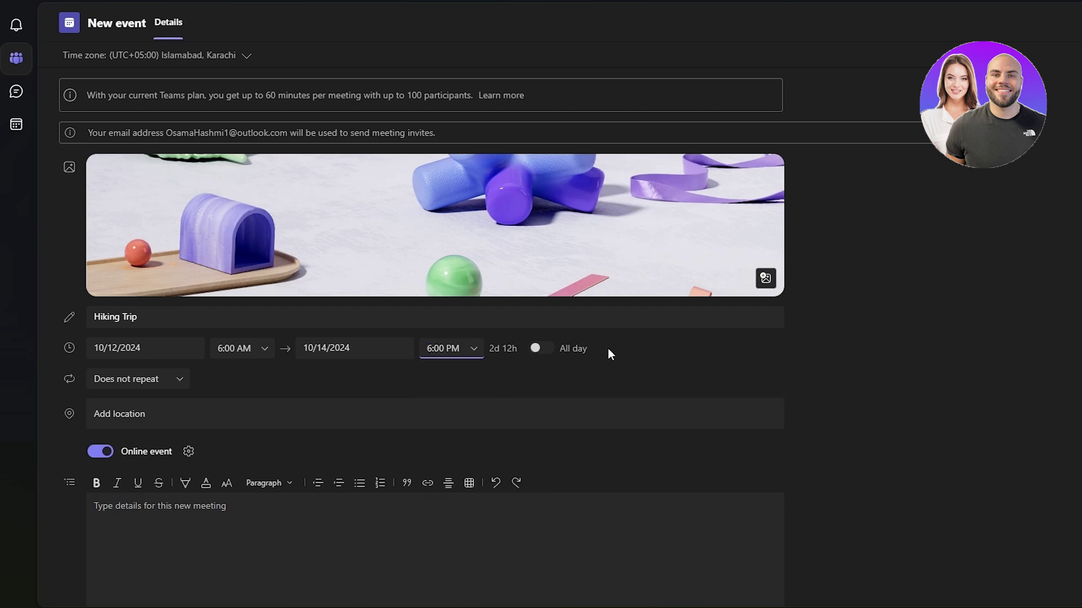
Make Hiking Trip an all-day event and keep the online meeting option on
left_click(535, 348)
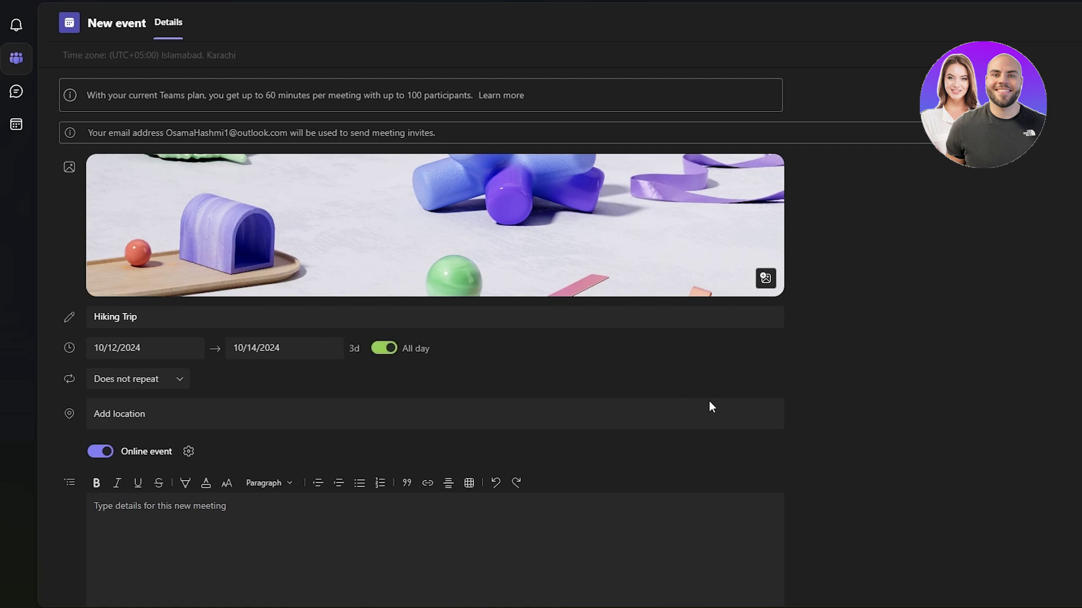
scroll(176, 432, "down", 2)
left_click(128, 311)
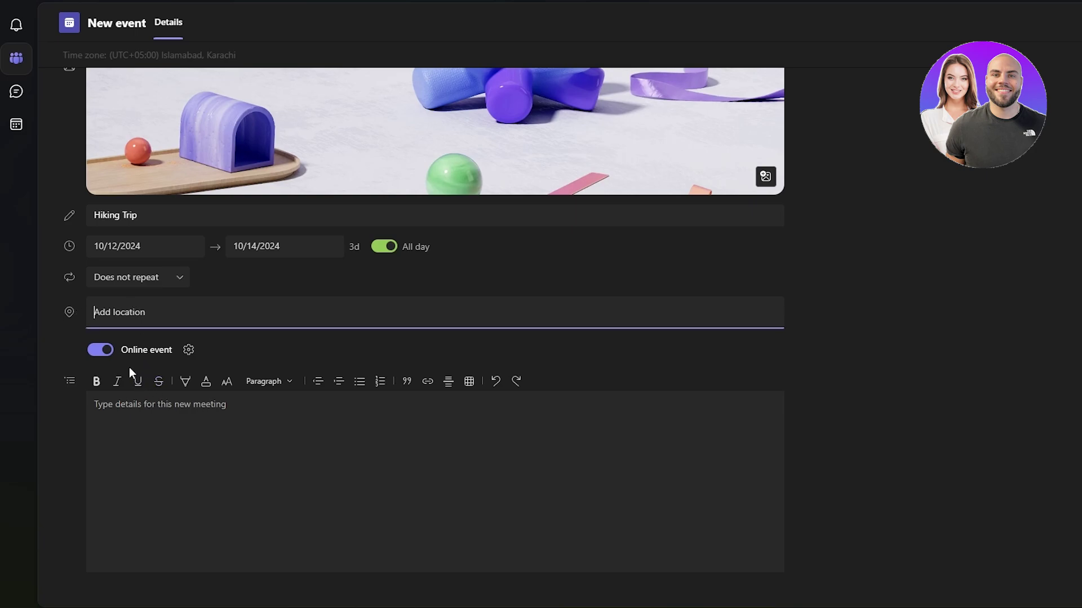
left_click(110, 350)
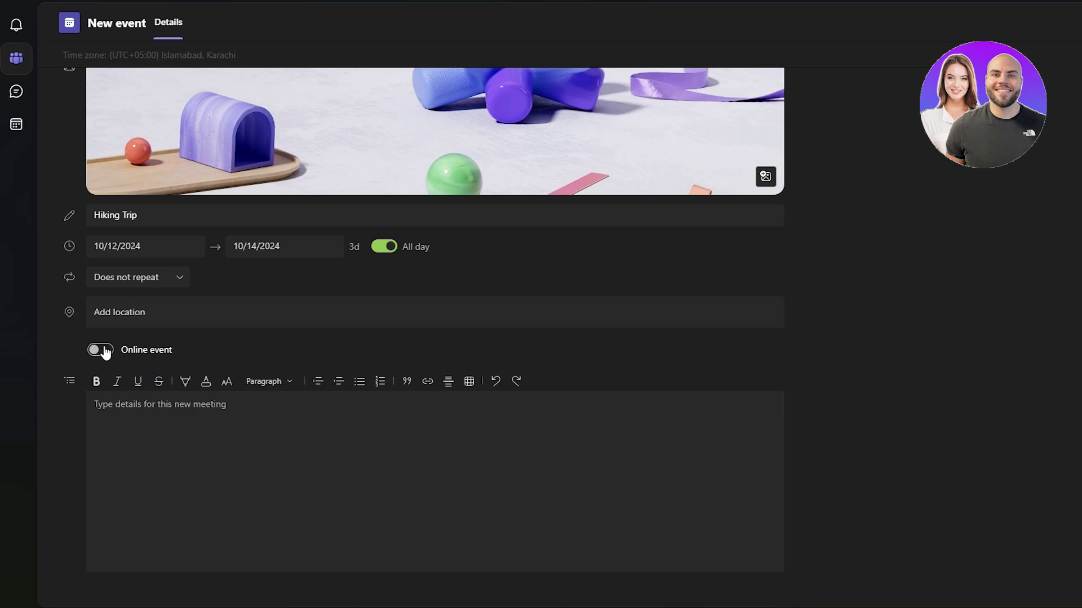
left_click(101, 350)
Save meeting options with invited people bypassing the lobby and everyone able to present
left_click(186, 351)
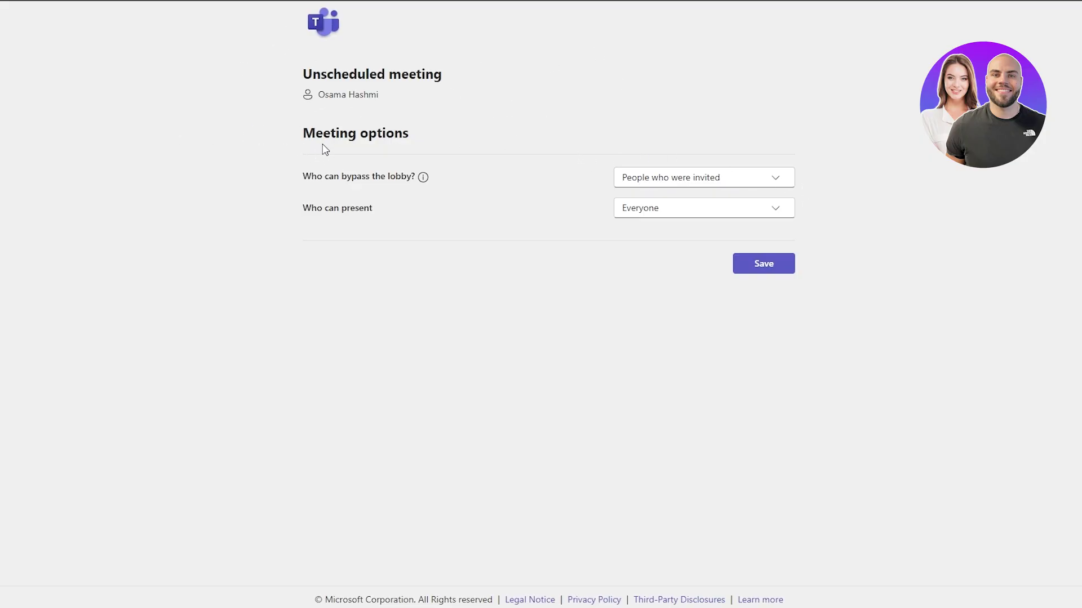
left_click_drag(311, 177, 402, 180)
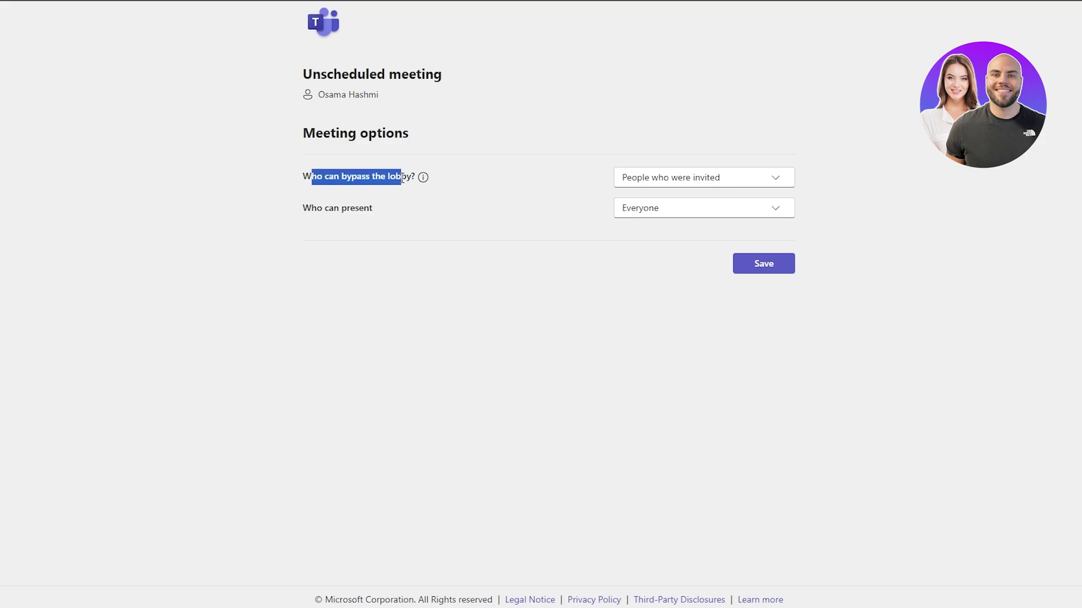
left_click(721, 182)
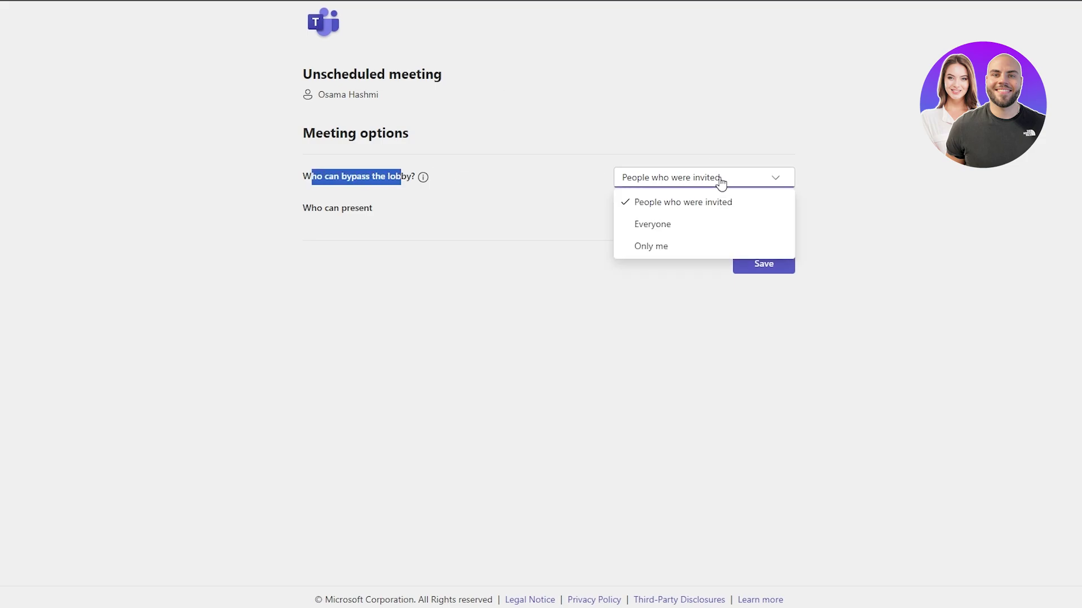
left_click(721, 182)
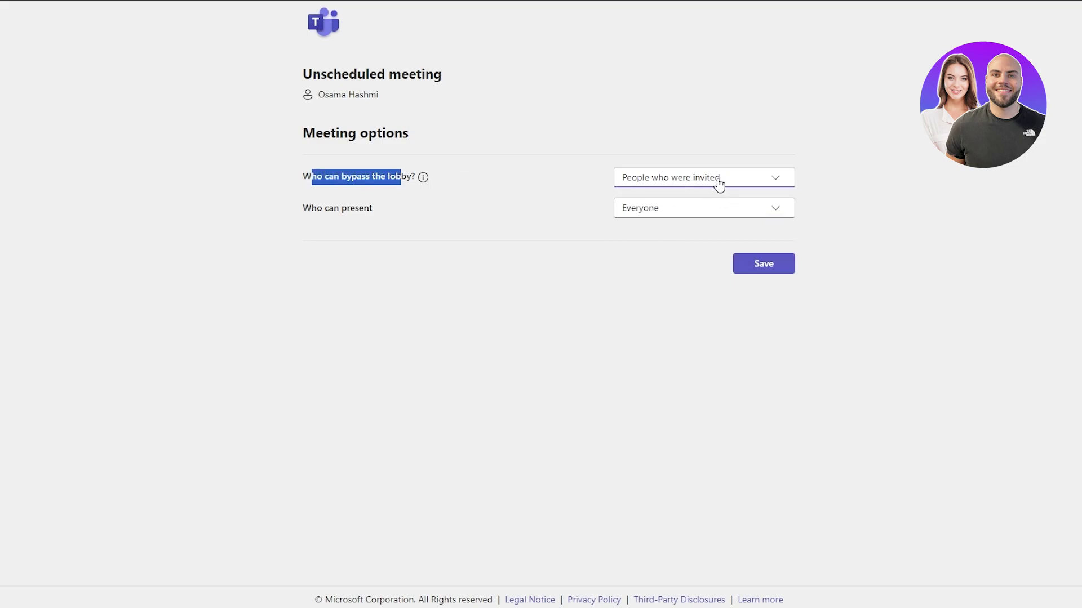
left_click(671, 214)
left_click(553, 261)
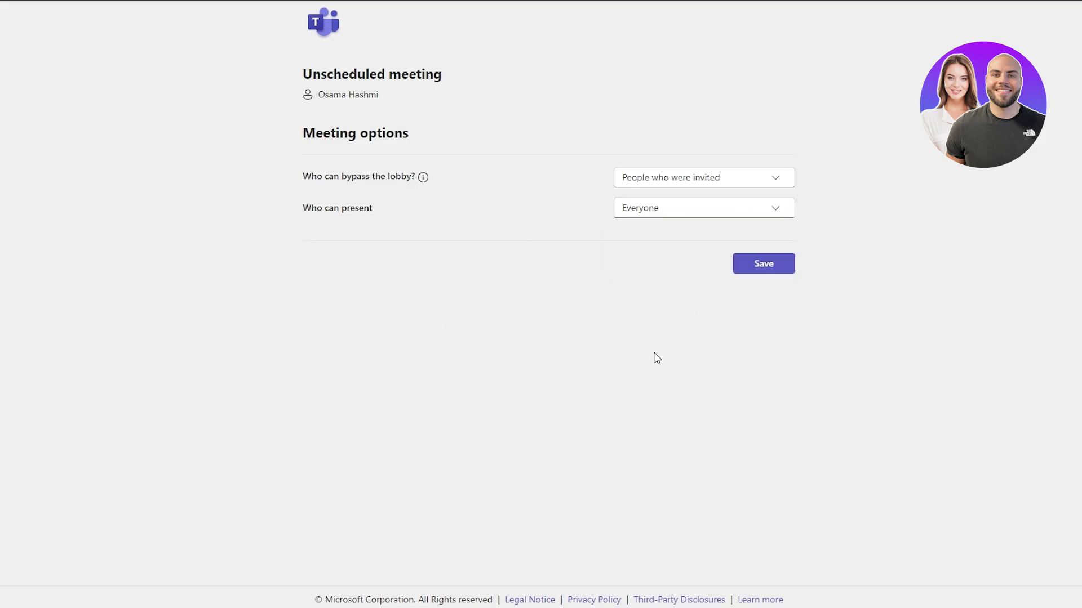
left_click(765, 266)
mouse_move(820, 606)
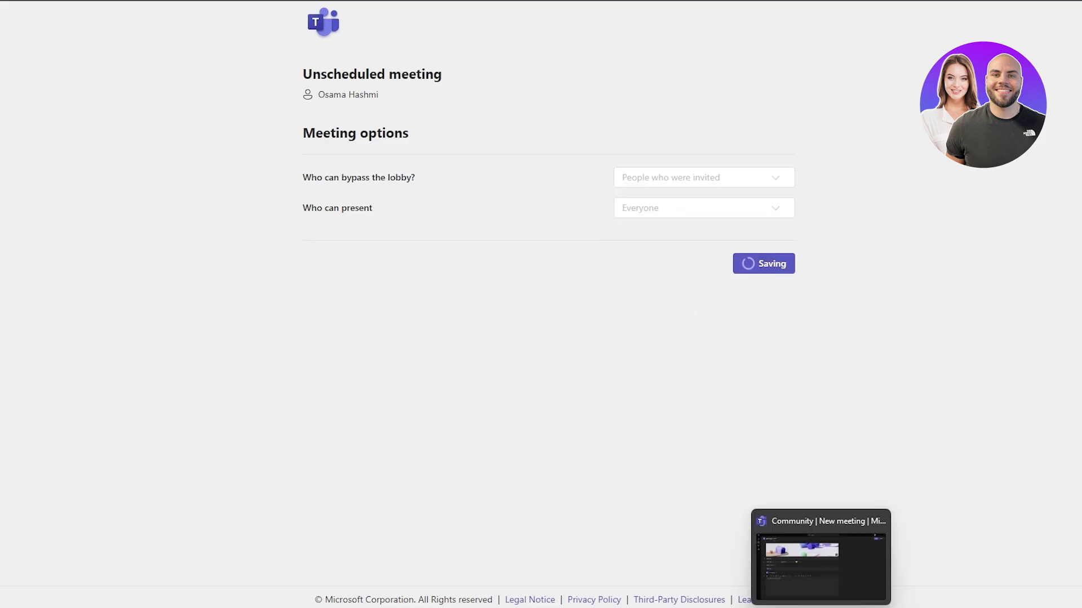
left_click(820, 558)
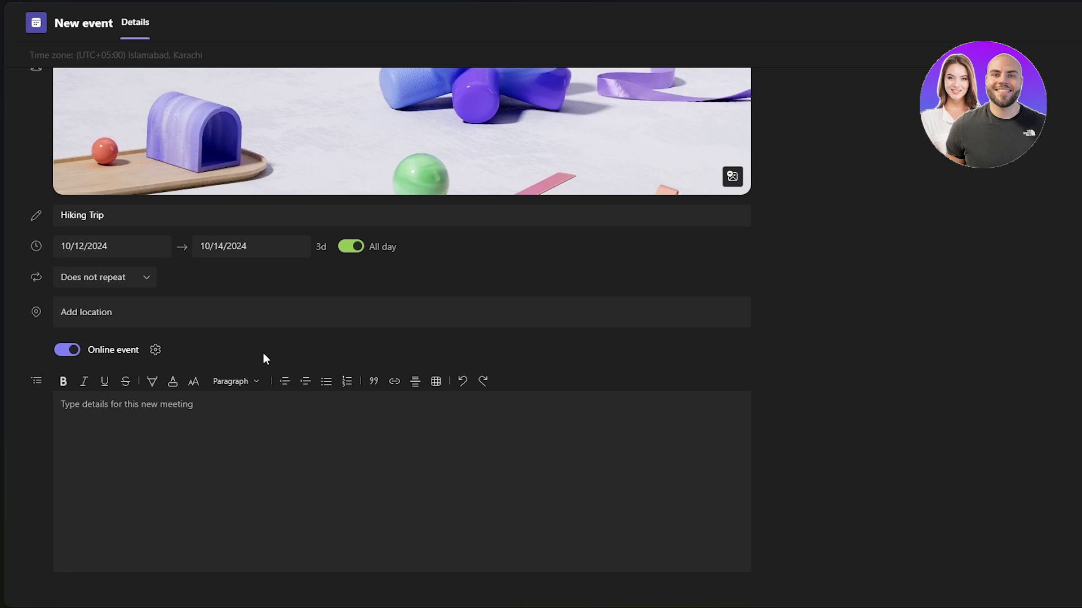
Send the Hiking Trip event, leaving the details and location empty
left_click(124, 423)
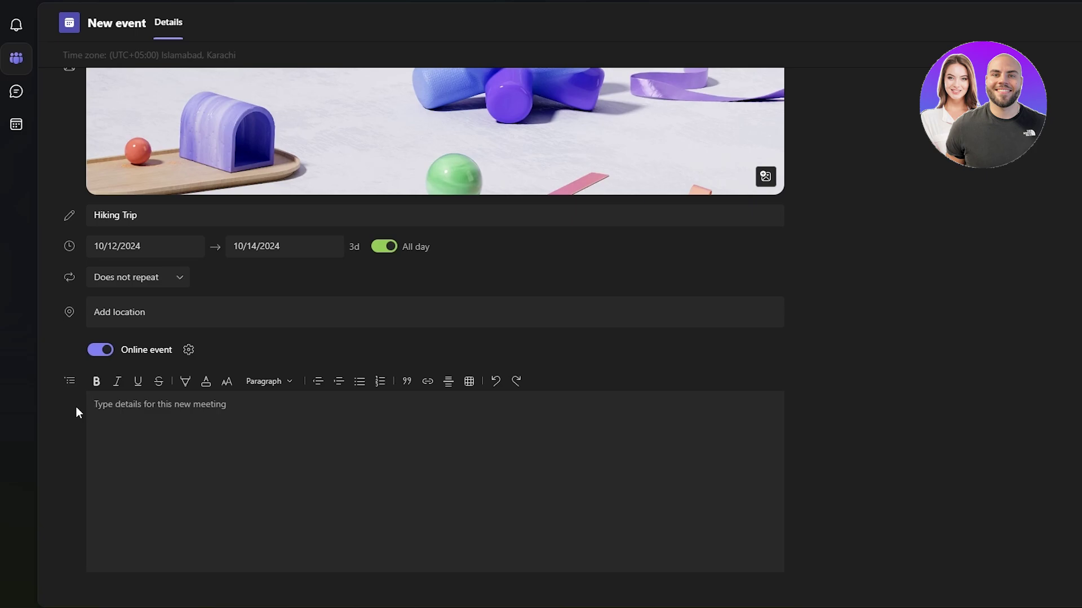
left_click(88, 315)
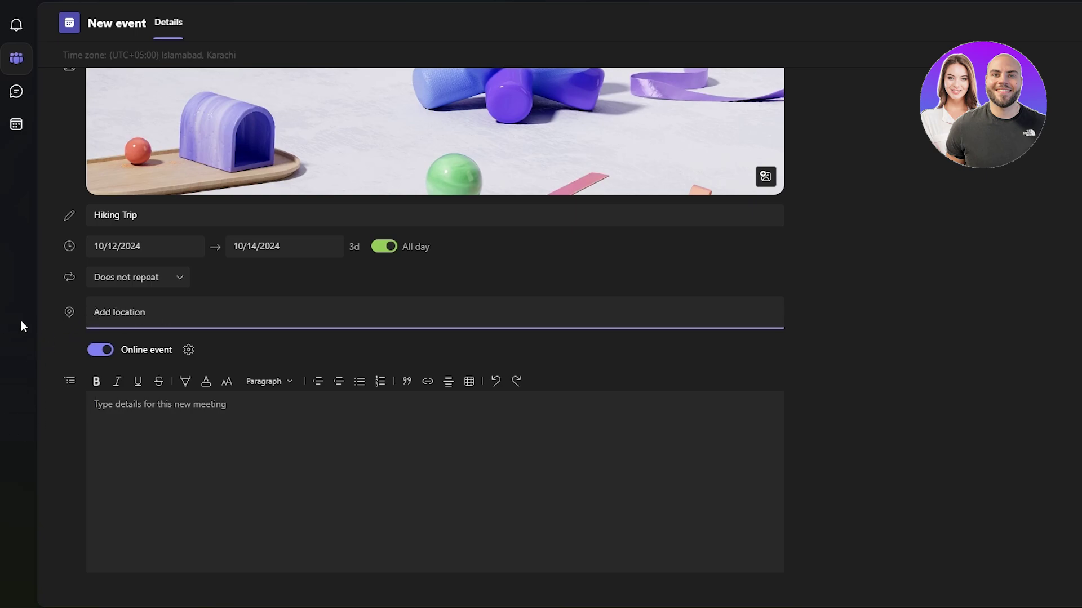
left_click(346, 279)
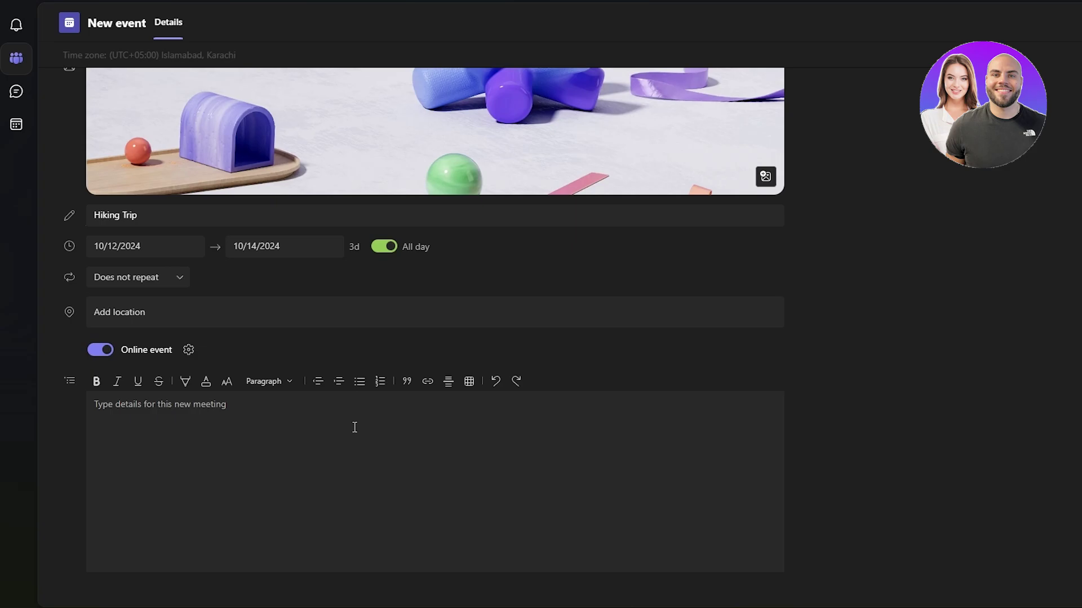
scroll(271, 253, "up", 1)
scroll(465, 153, "up", 1)
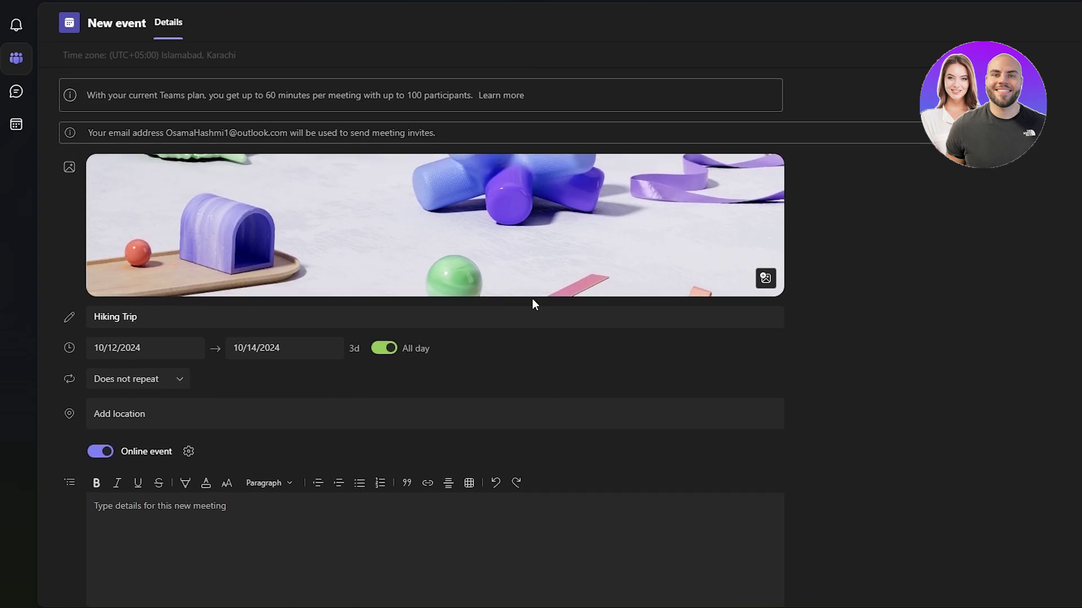
left_click(1007, 23)
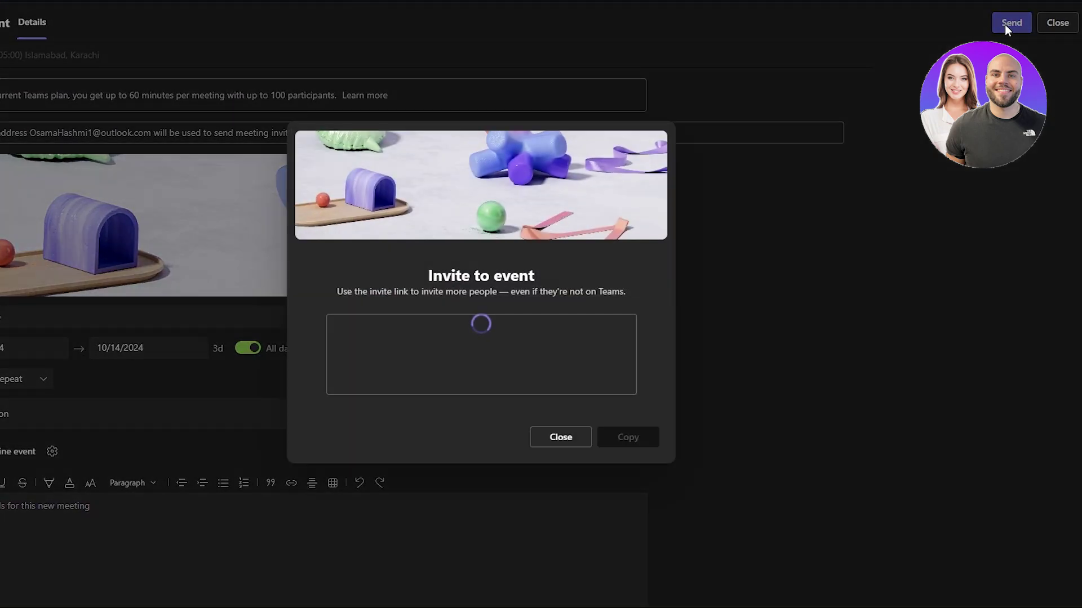
Copy the event invite text with its meeting link to the clipboard
left_click_drag(336, 292, 352, 294)
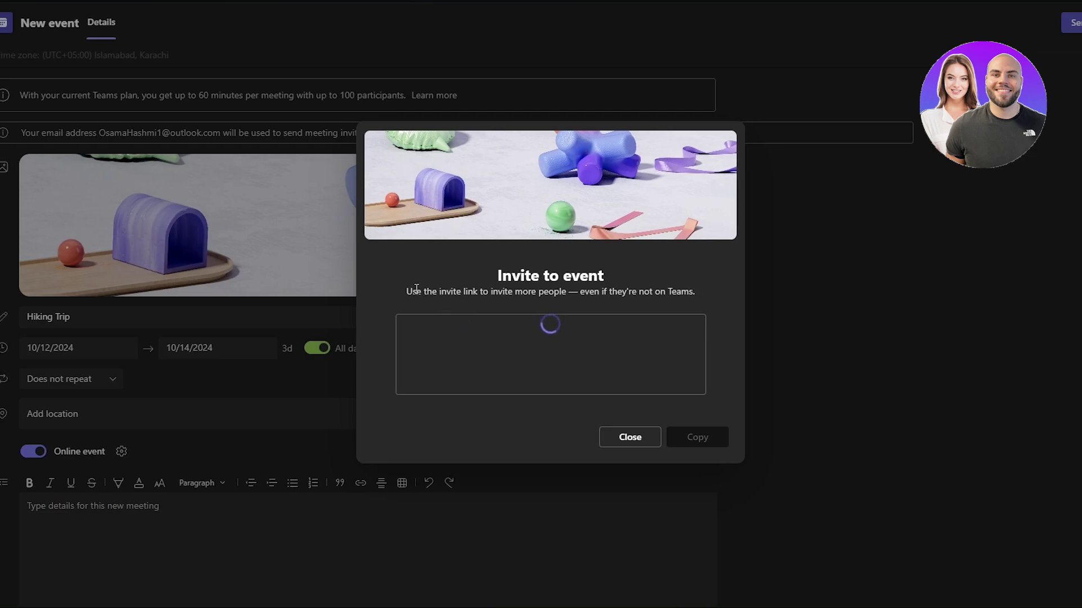
left_click_drag(421, 294, 632, 299)
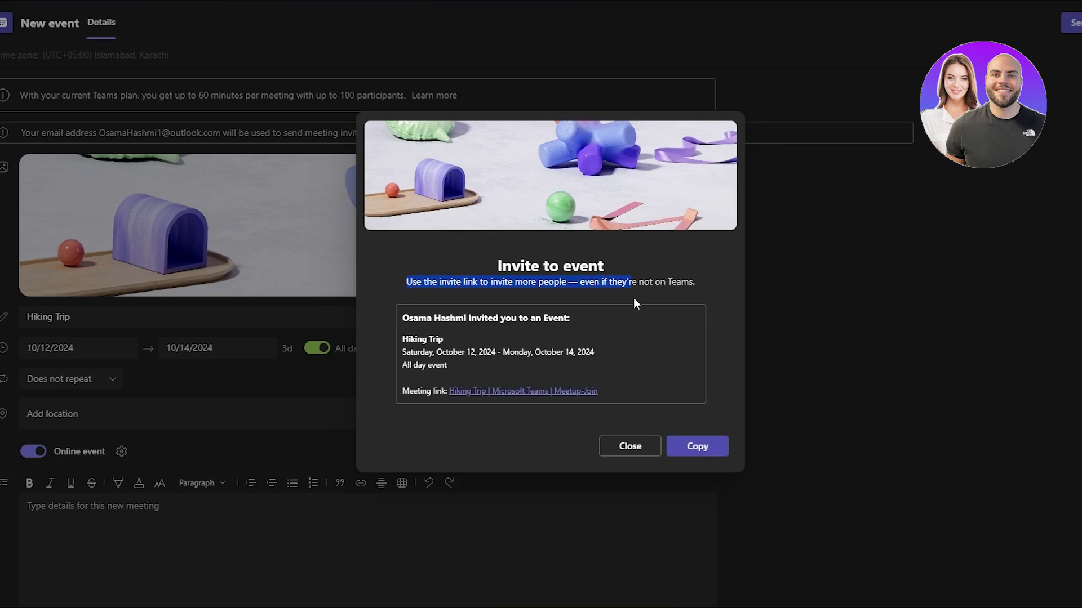
left_click(675, 397)
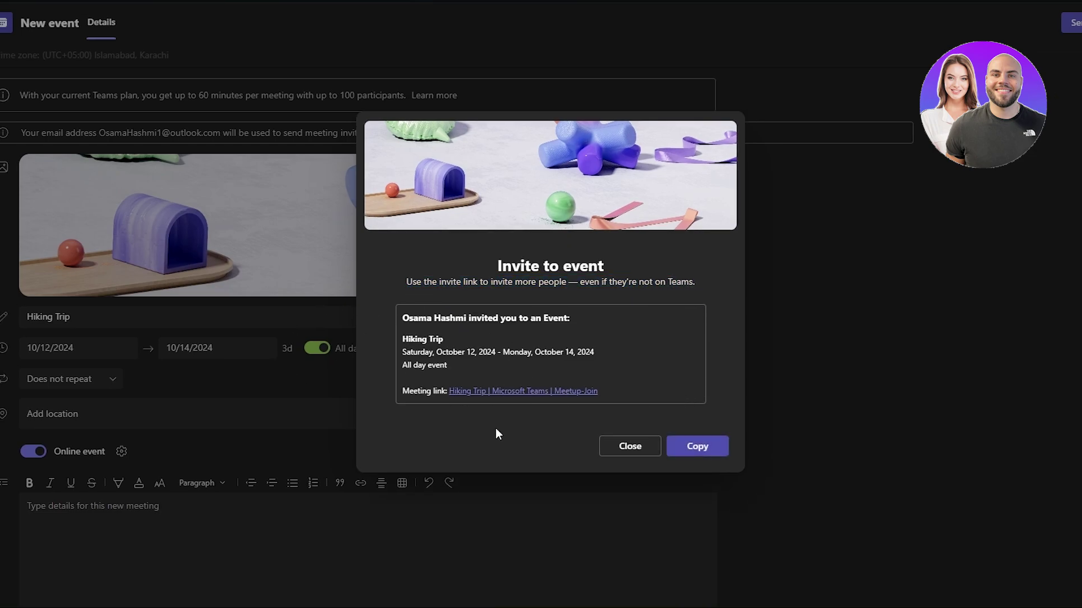
left_click(699, 451)
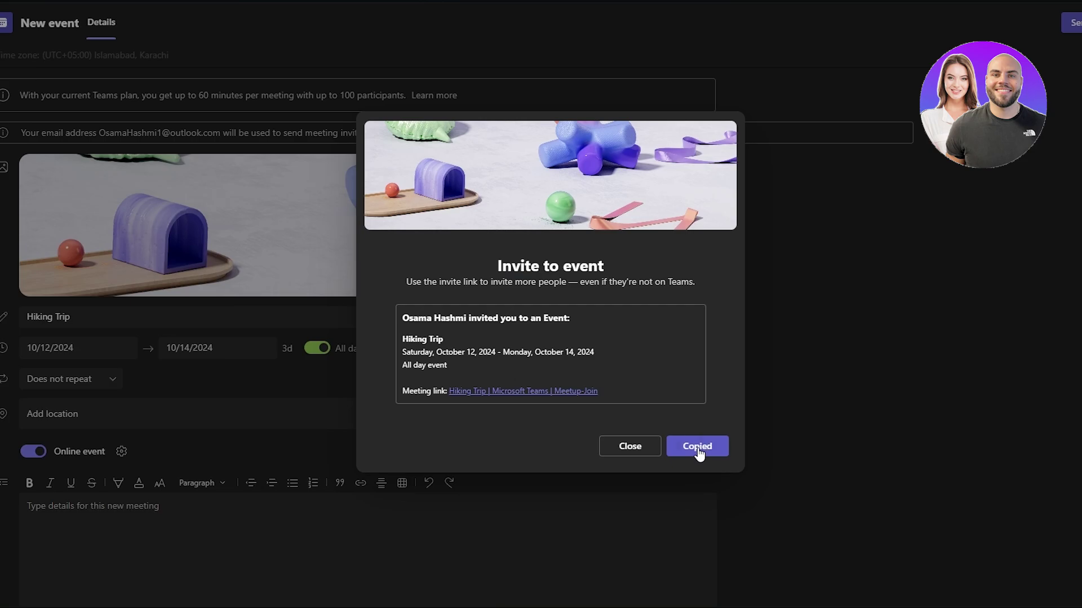
Close the invite, browse Files and Photos, and reply 'Hey, what should I bring to the trip?' on Hiking Trip
left_click(647, 449)
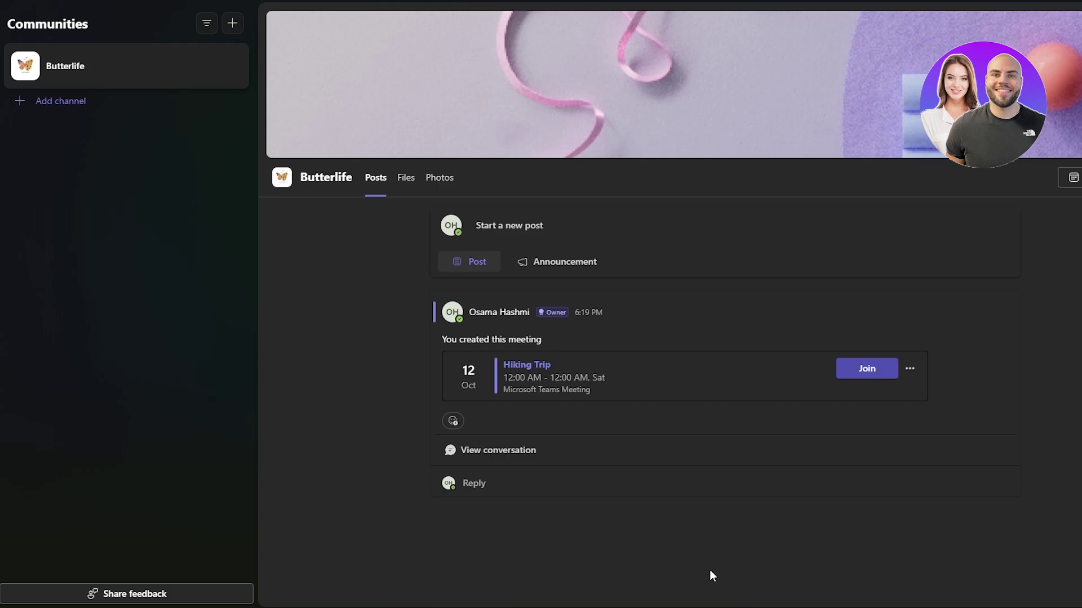
left_click(406, 177)
left_click(428, 22)
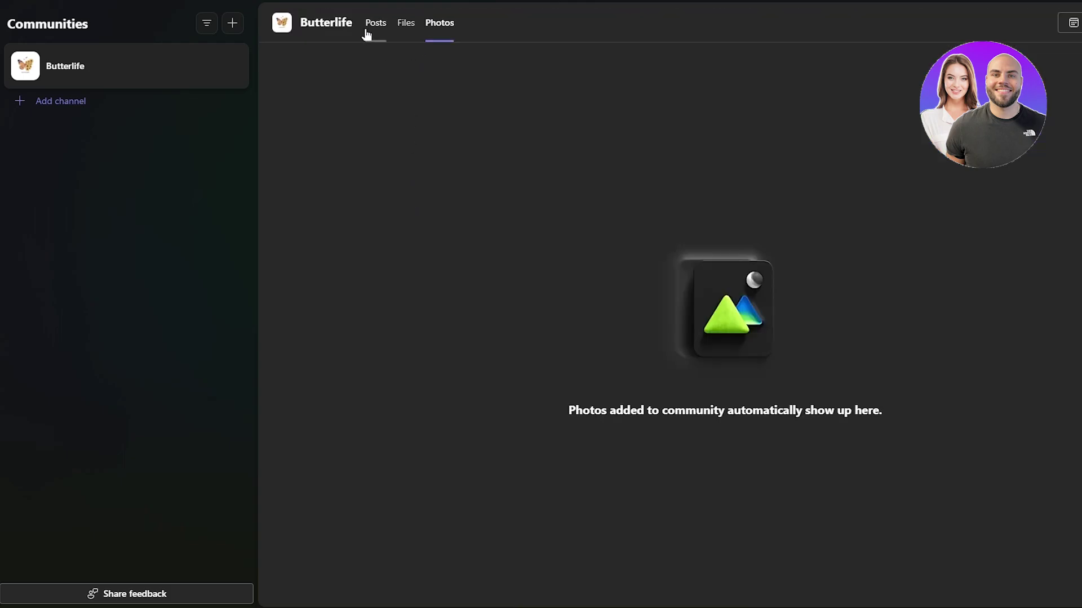
left_click(370, 23)
mouse_move(797, 381)
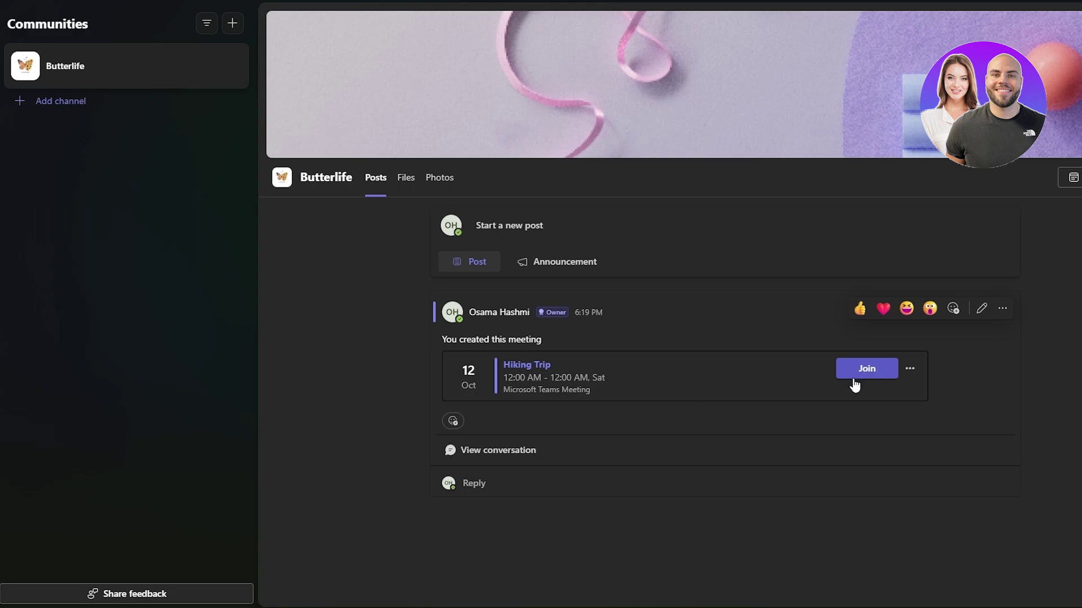
left_click(474, 450)
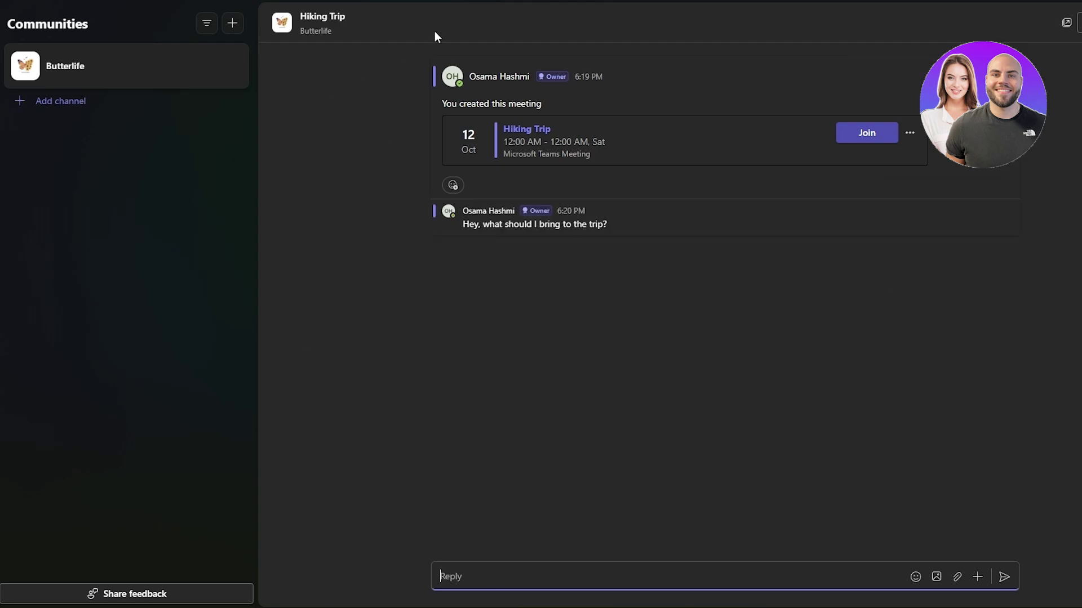
left_click(406, 2)
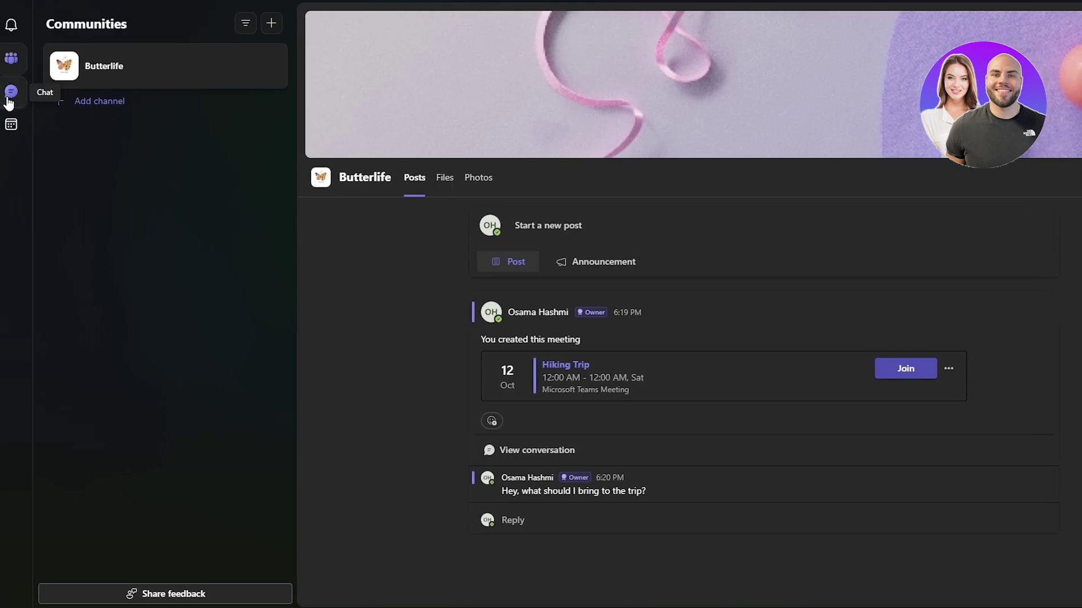
Switch to the Calendar and scroll back up through the week's schedule
left_click(11, 126)
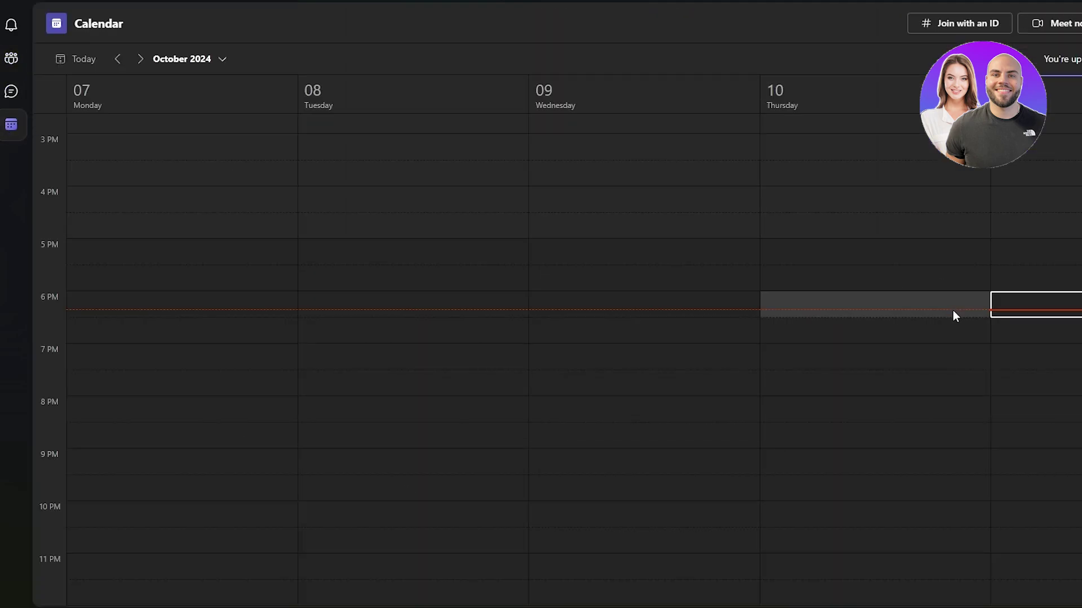
scroll(394, 180, "up", 3)
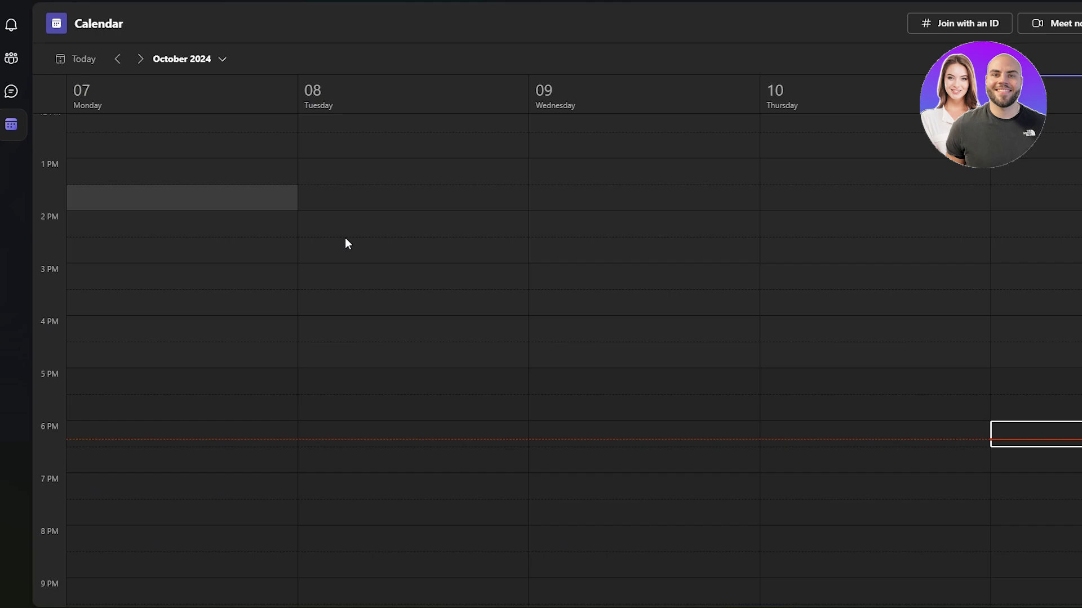
scroll(1006, 445, "up", 10)
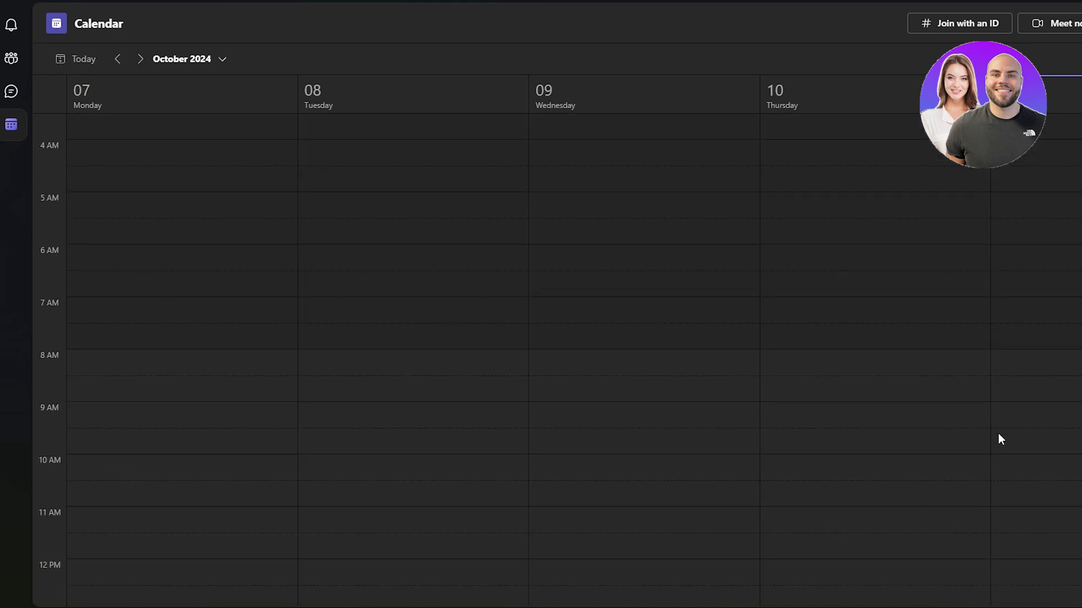
scroll(999, 437, "up", 4)
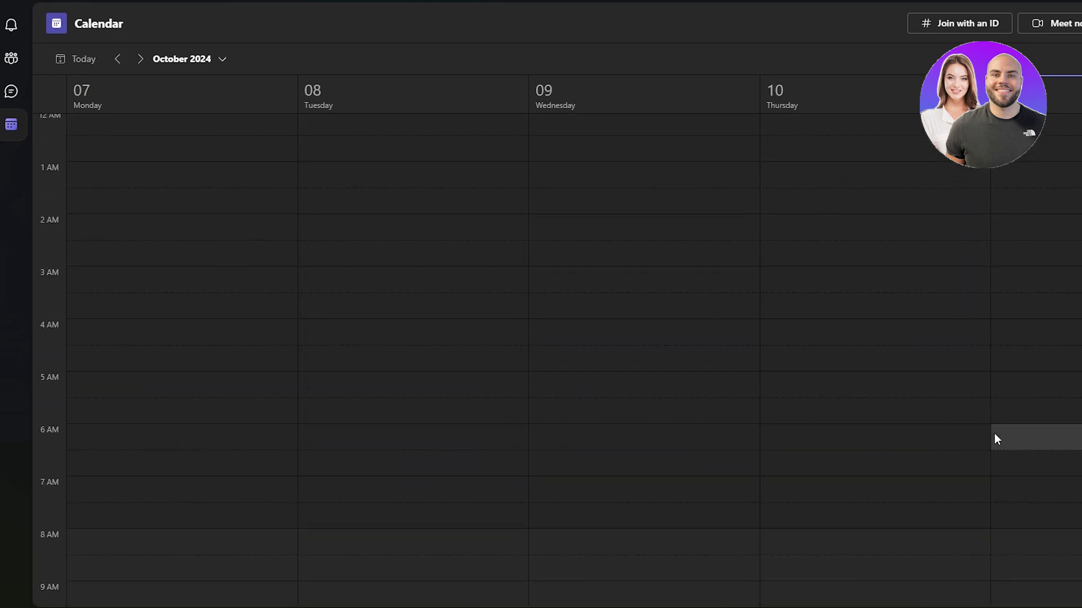
Show the Activity feed and highlight, then deselect, its no-notifications placeholder text
left_click(10, 28)
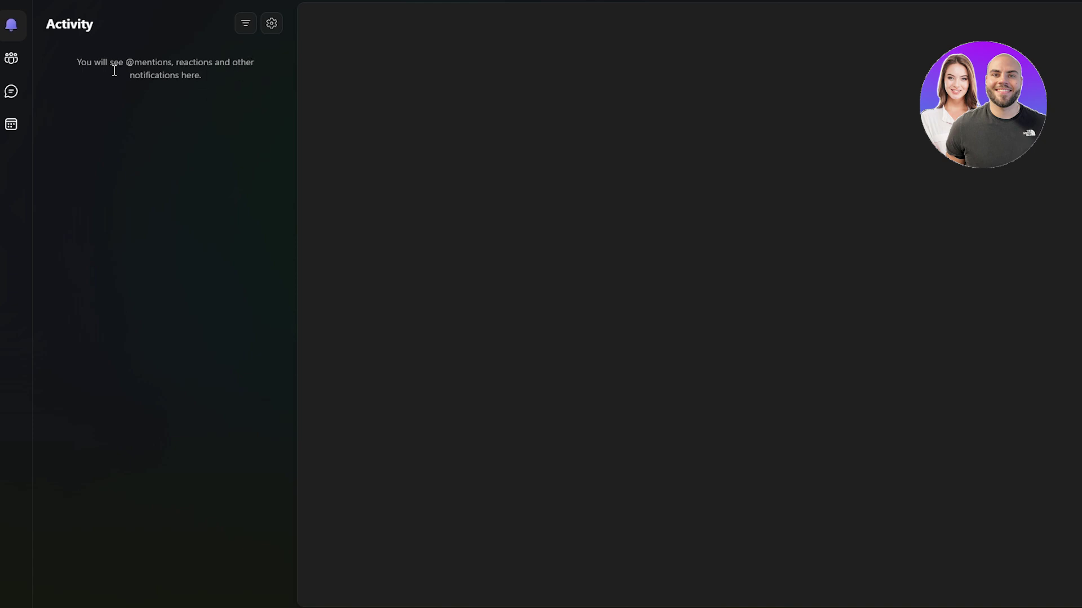
left_click_drag(133, 63, 752, 149)
left_click(681, 244)
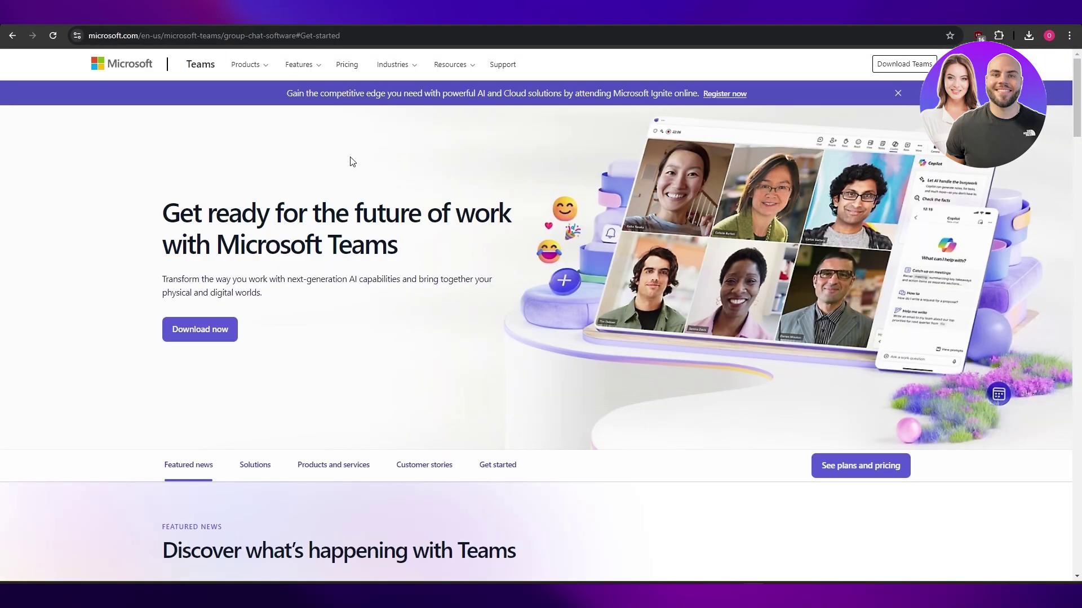
Scroll the Teams product page down to 'See how customers are innovating with Teams'
scroll(353, 160, "down", 3)
scroll(352, 163, "down", 10)
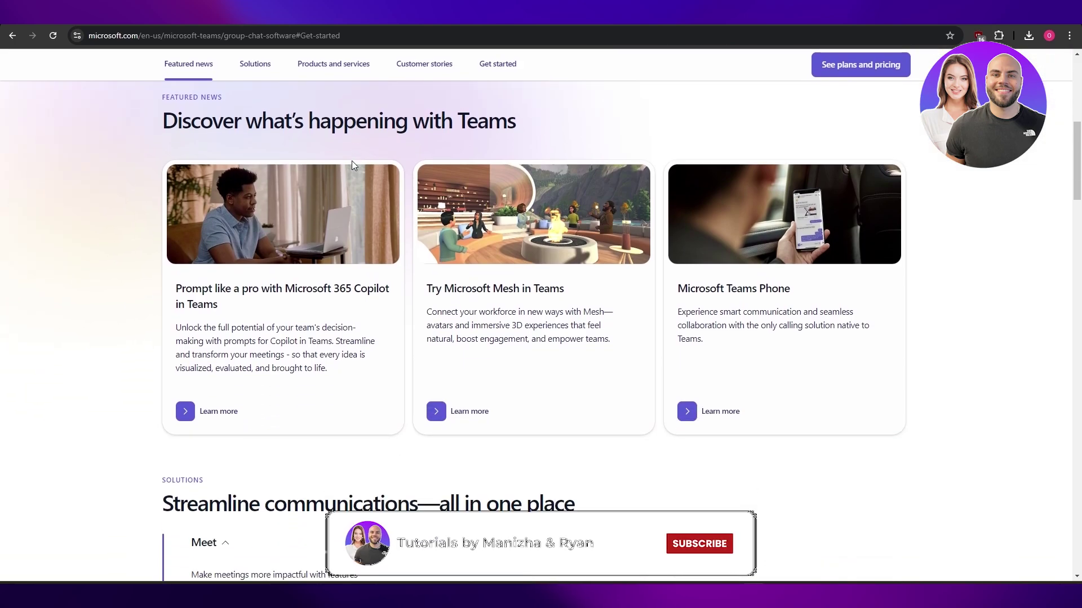
scroll(354, 161, "down", 9)
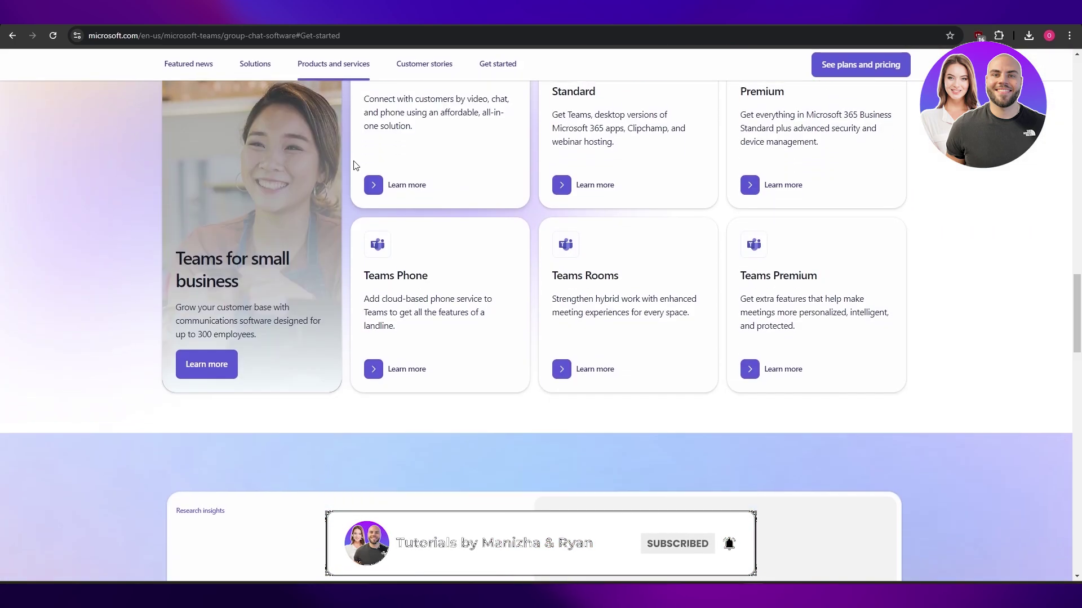
scroll(356, 164, "down", 7)
scroll(355, 165, "down", 7)
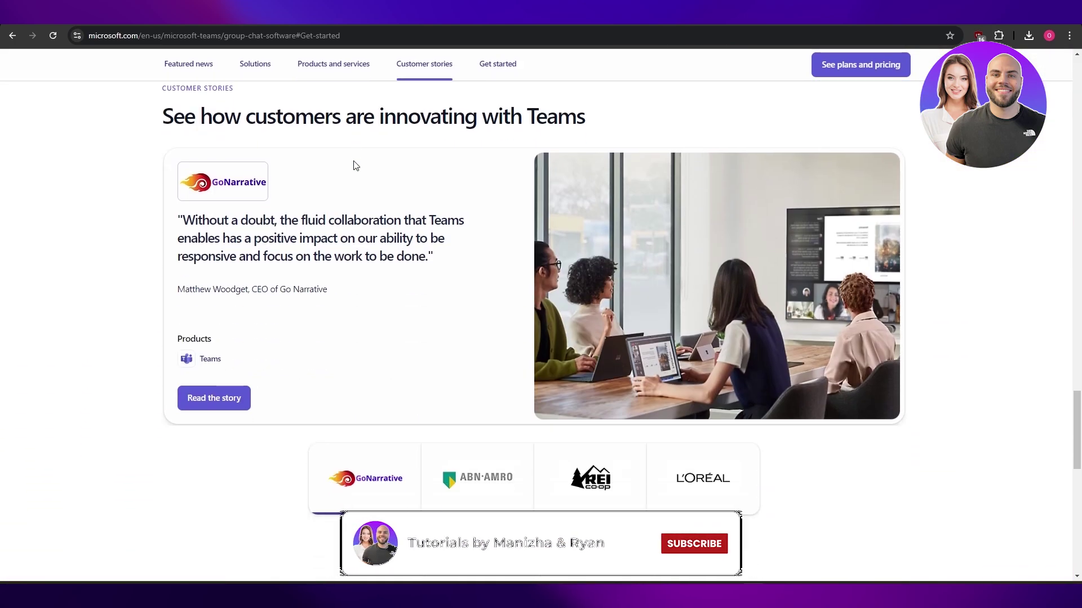